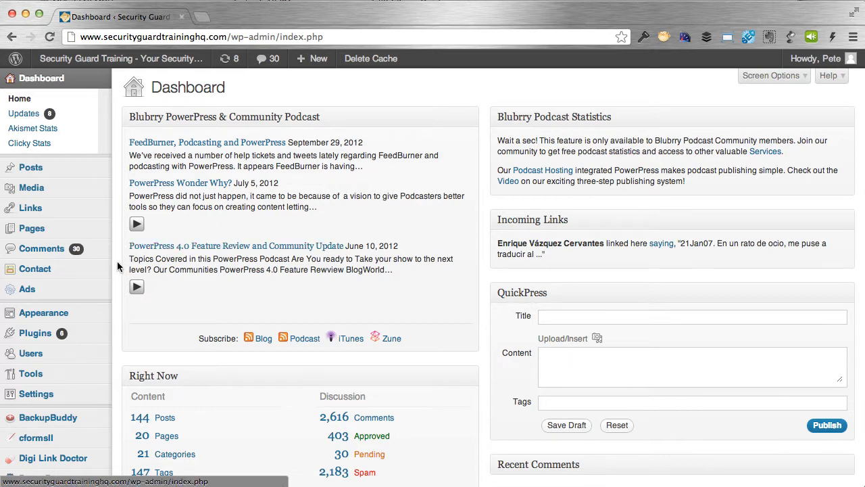
# Step: Copy the link address of The Ultimate Security Guard Training Podcast feed from the PowerPress feed settings
pyautogui.scroll(-2, 116, 266)
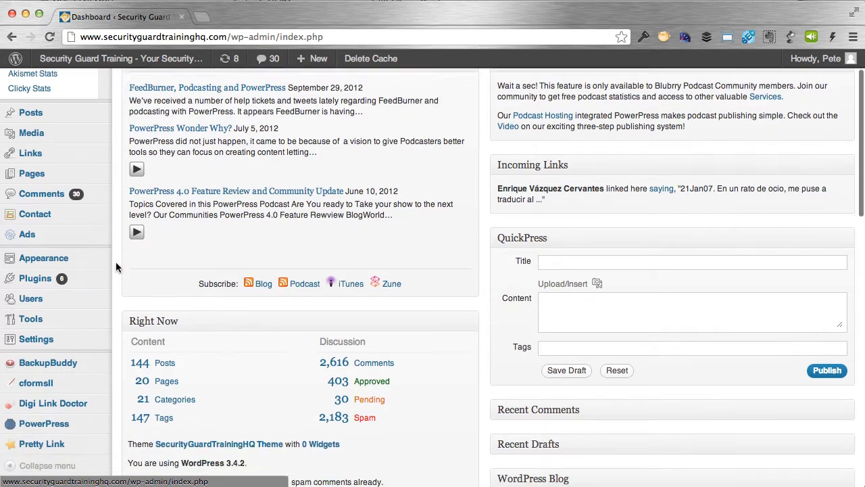
pyautogui.click(54, 417)
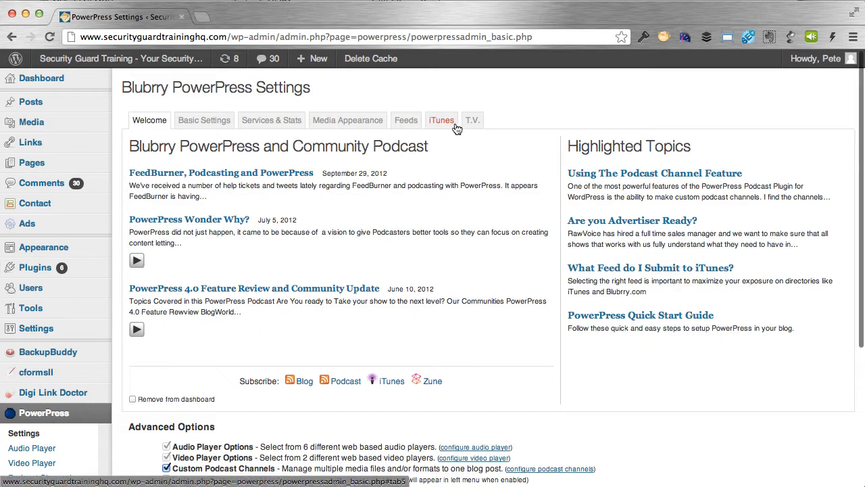
pyautogui.click(408, 119)
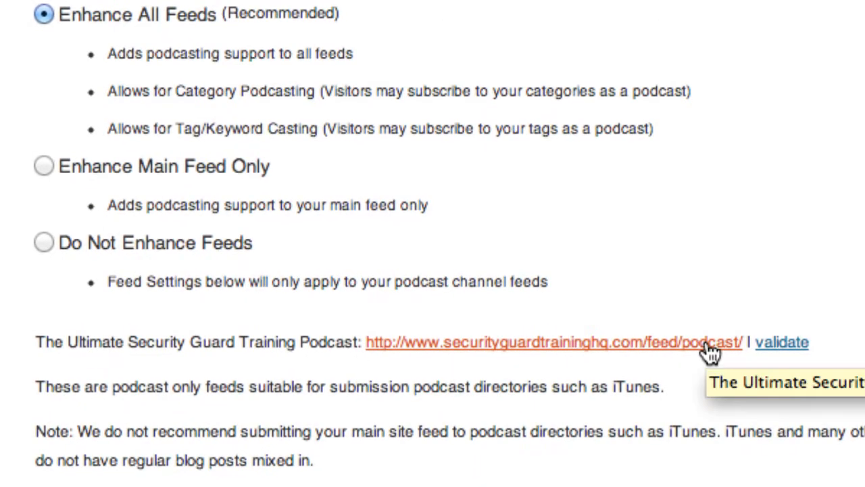
pyautogui.rightClick(404, 346)
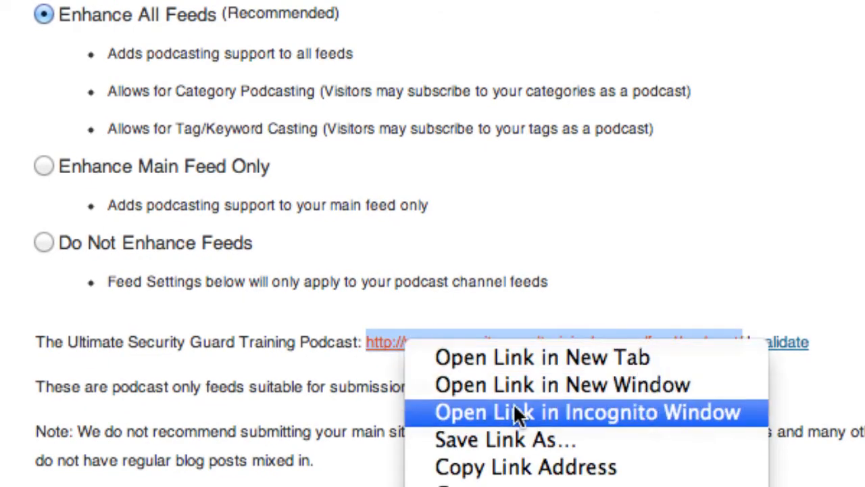
pyautogui.click(512, 465)
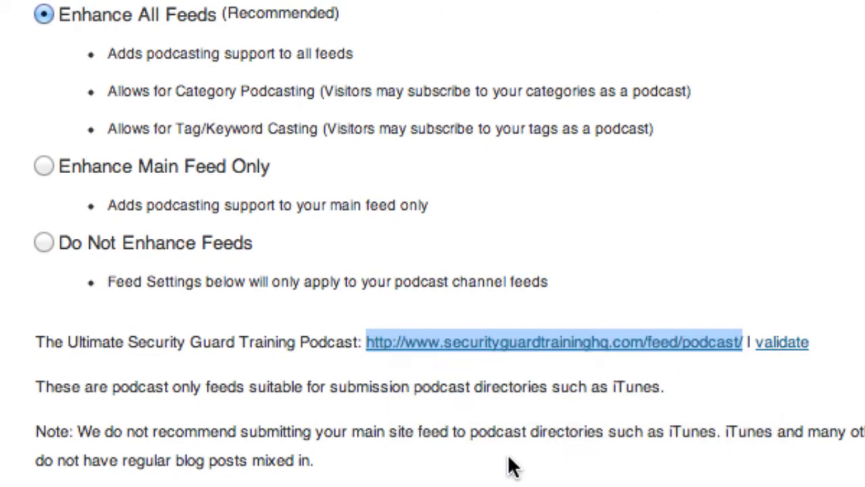
pyautogui.click(743, 271)
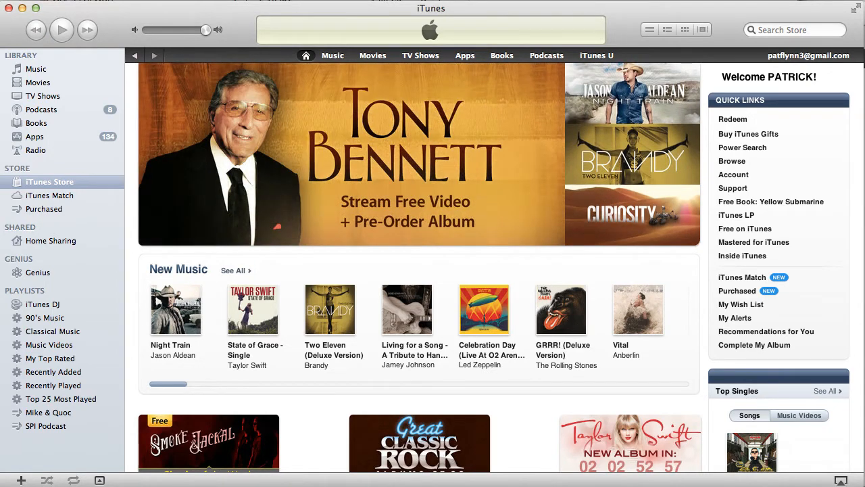
# Step: In the iTunes Store, go to the Podcasts section and open the form to submit a podcast
pyautogui.click(569, 57)
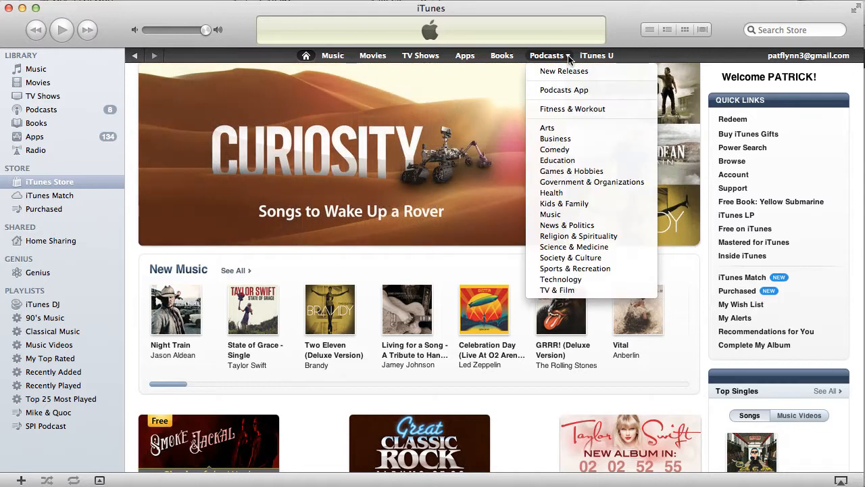
pyautogui.click(544, 59)
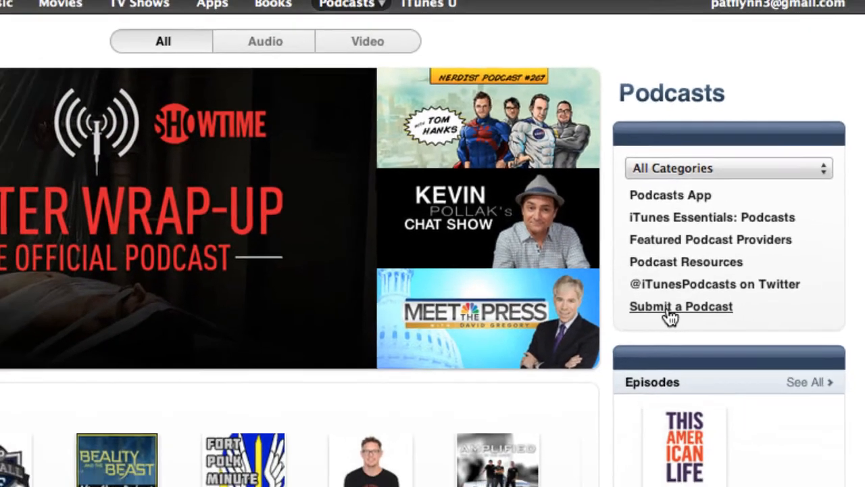
pyautogui.click(668, 310)
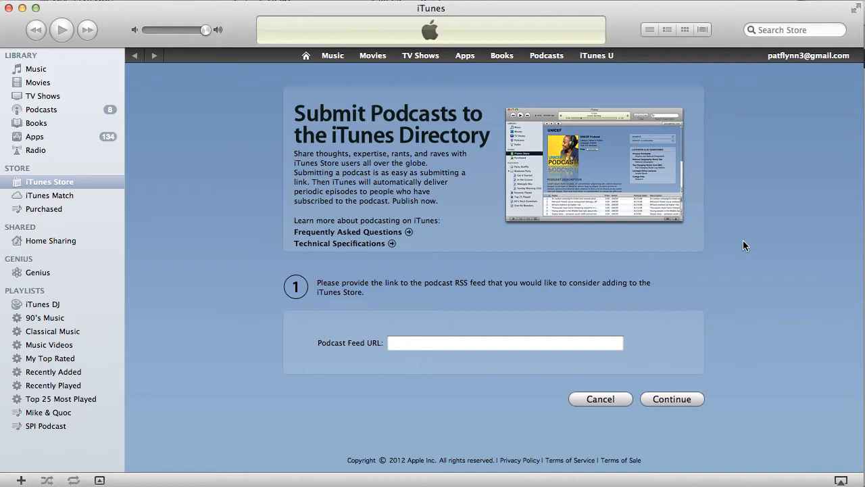
pyautogui.click(417, 347)
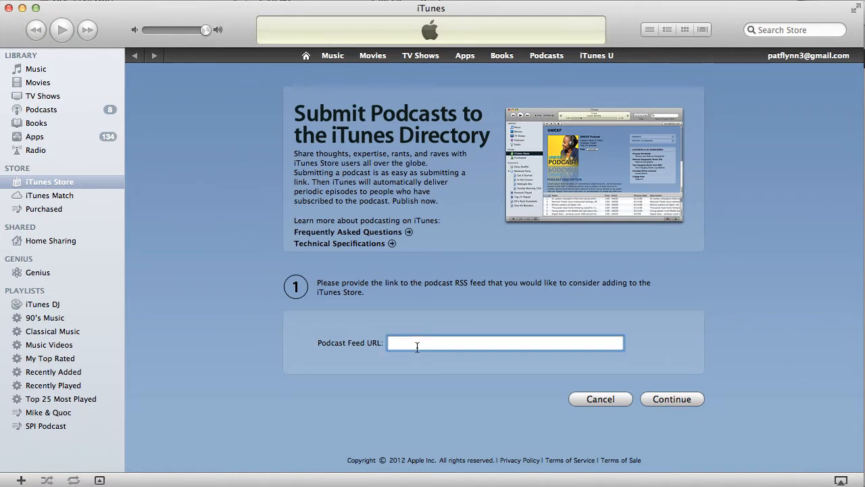
pyautogui.write('http://www.securityguardtraininghq.com/feed/podcast/')
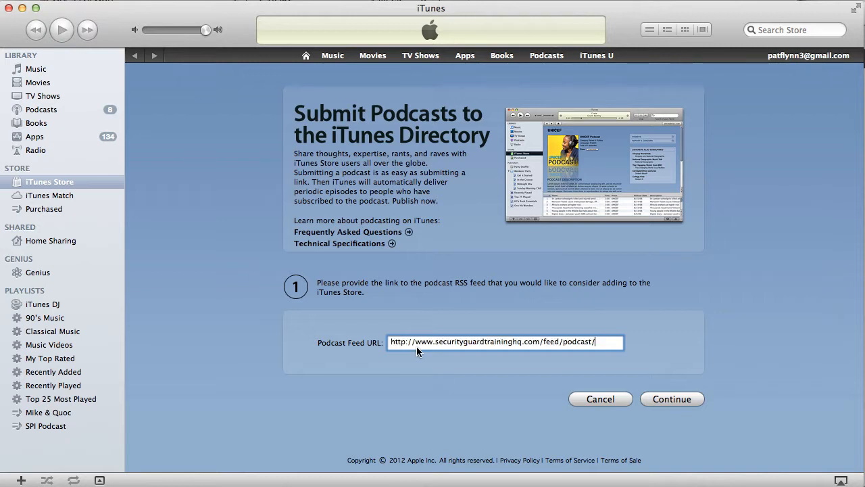
pyautogui.click(691, 402)
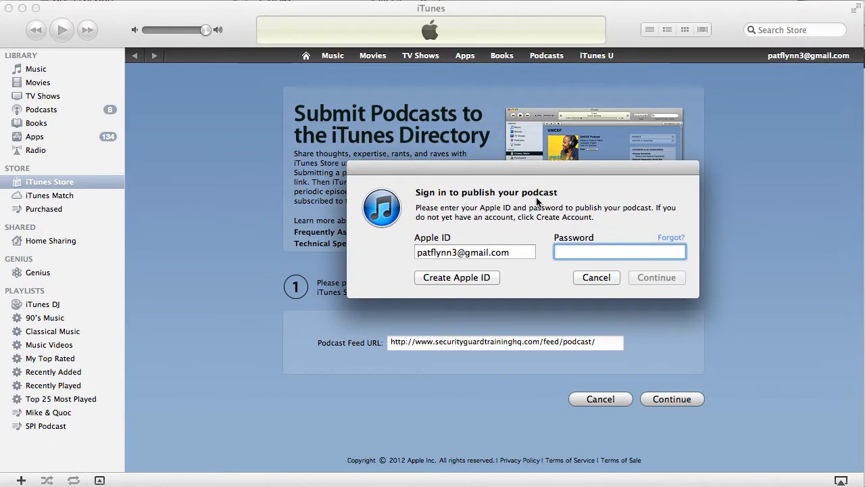
pyautogui.write('•••••••••')
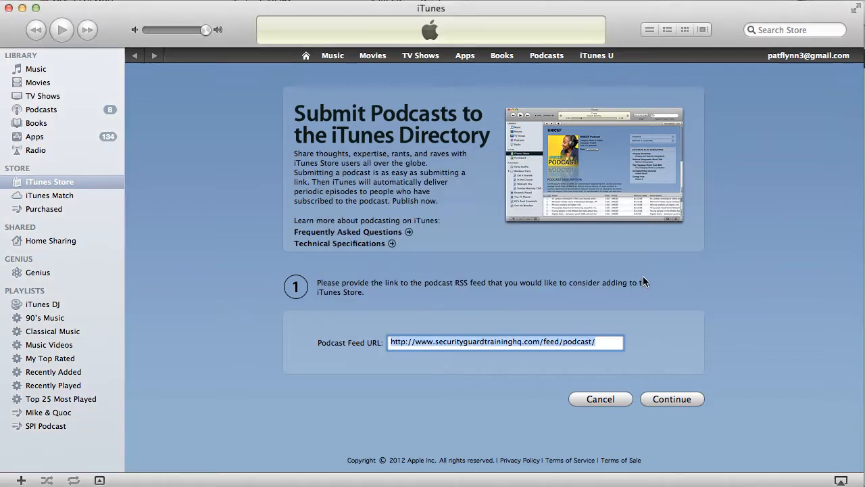
pyautogui.click(643, 277)
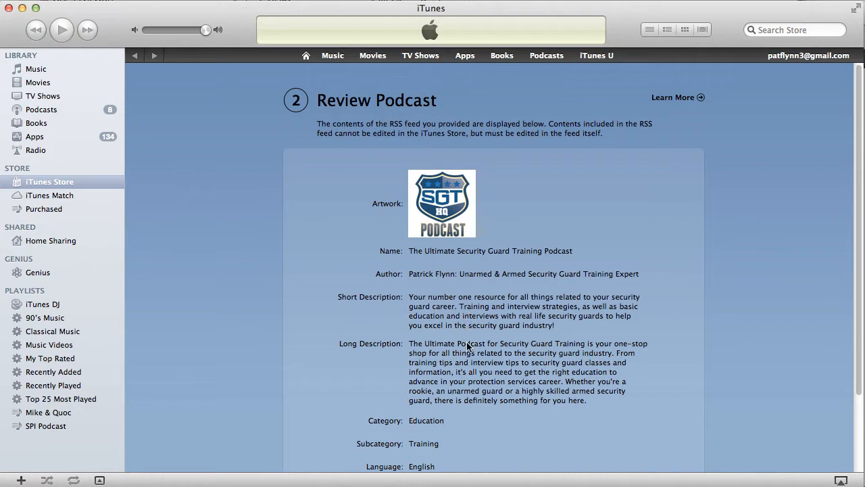
# Step: Review the podcast's artwork, name, author, descriptions, category, subcategory, language and clean rating on the review page
pyautogui.scroll(-4, 463, 344)
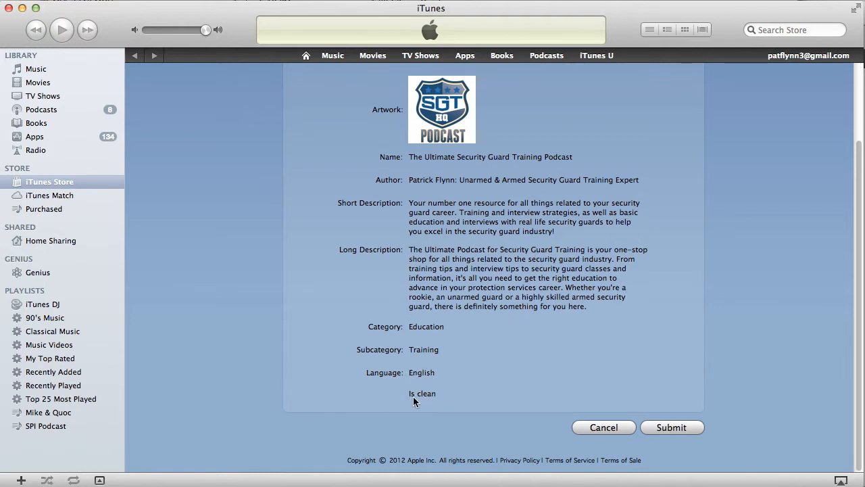
pyautogui.scroll(2, 520, 382)
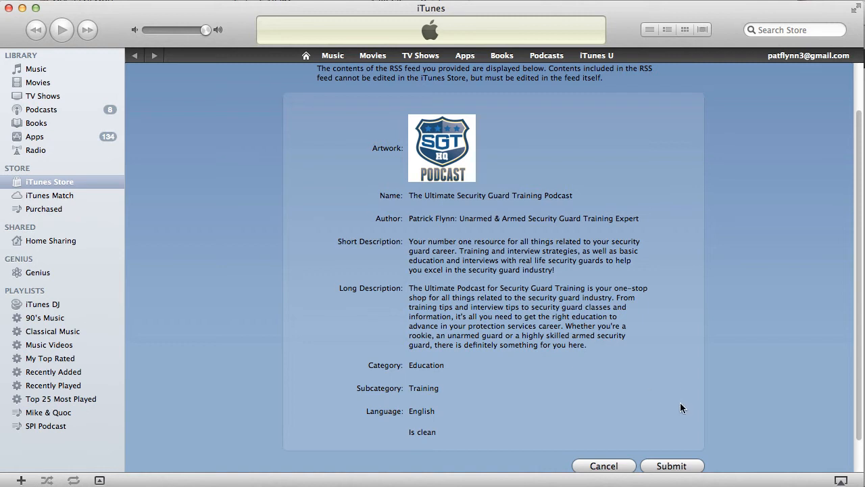
pyautogui.scroll(1, 670, 400)
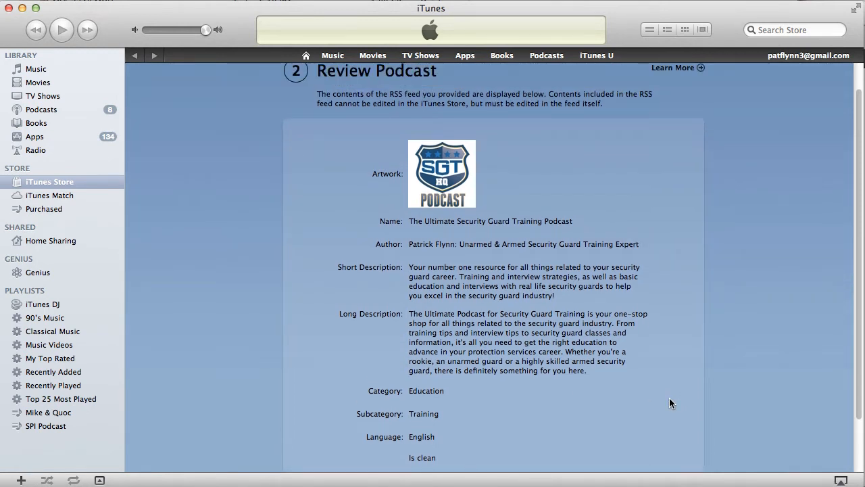
pyautogui.scroll(-3, 669, 398)
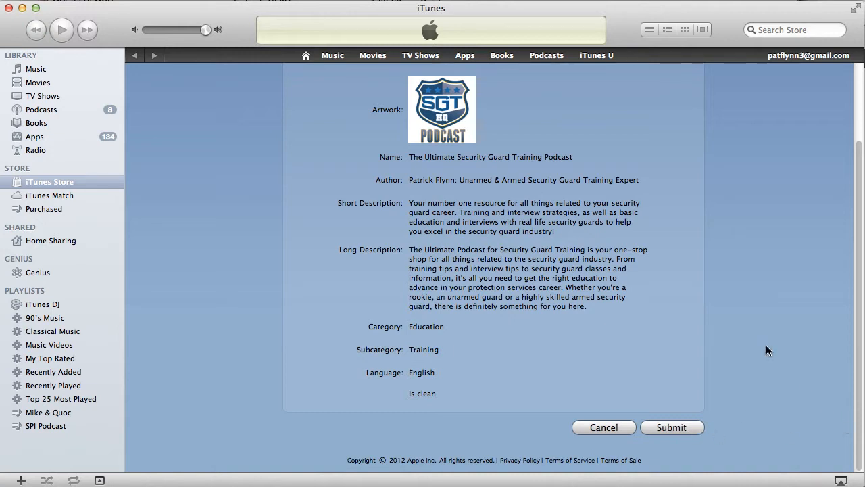
pyautogui.scroll(2, 754, 344)
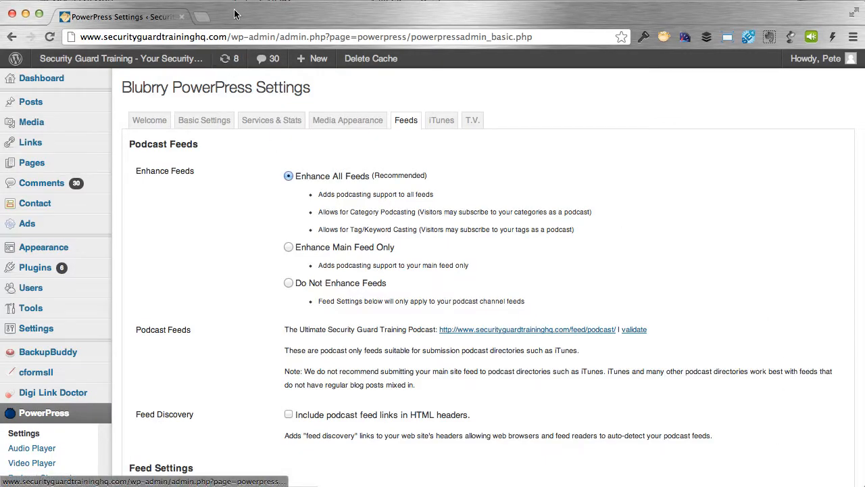
# Step: Switch to Chrome and try to load stitcher.com/contentproviders.php
pyautogui.click(234, 36)
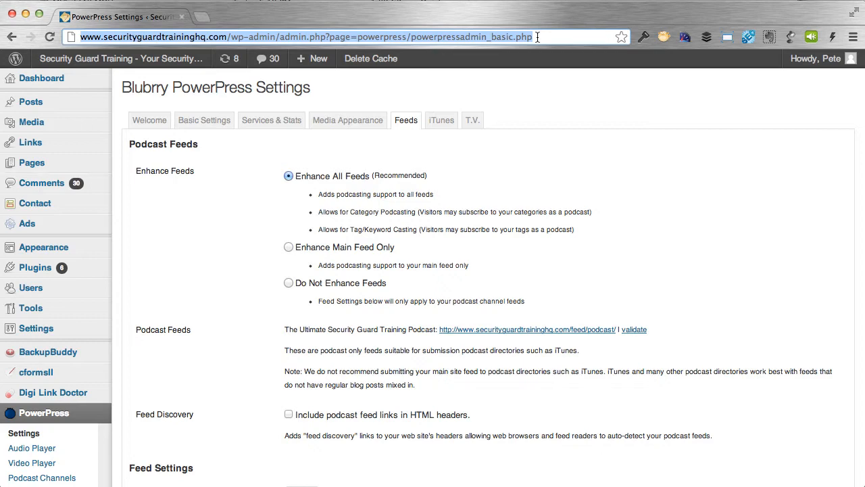
pyautogui.write('stitcher.c')
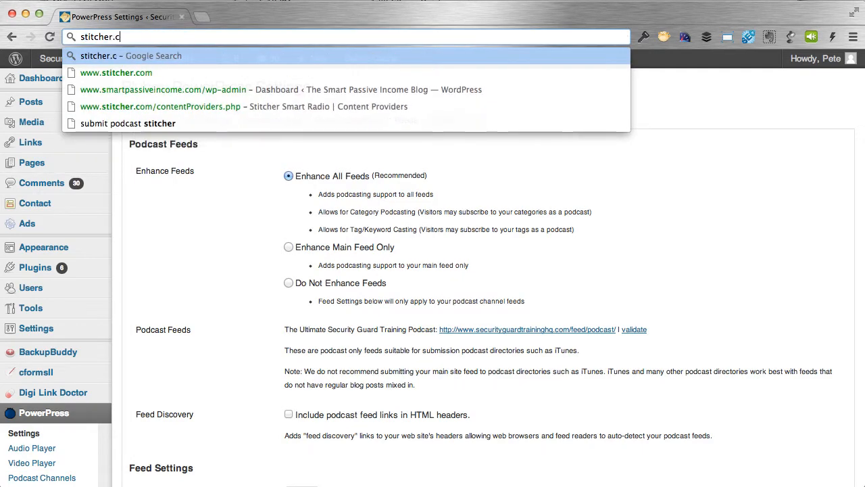
pyautogui.write('om/')
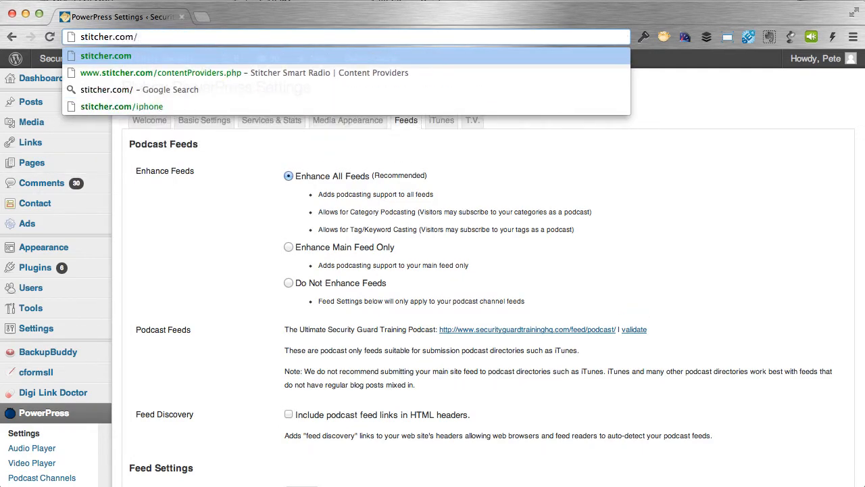
pyautogui.write('contentprovid')
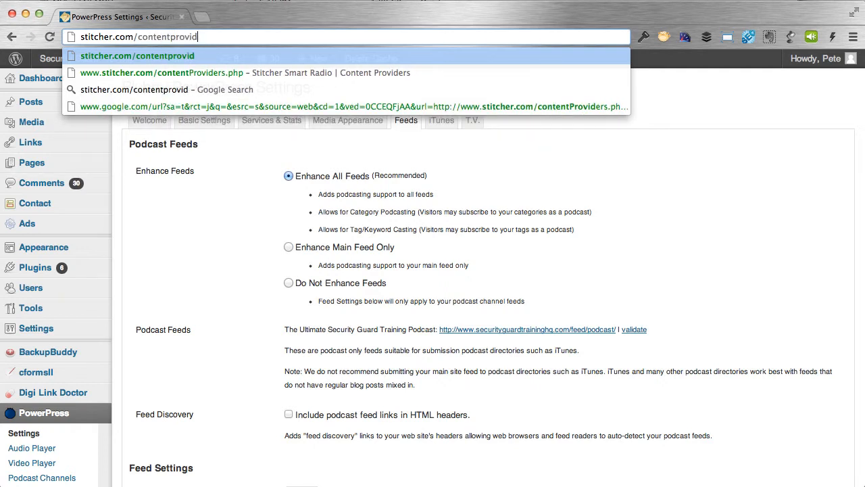
pyautogui.write('ers.php')
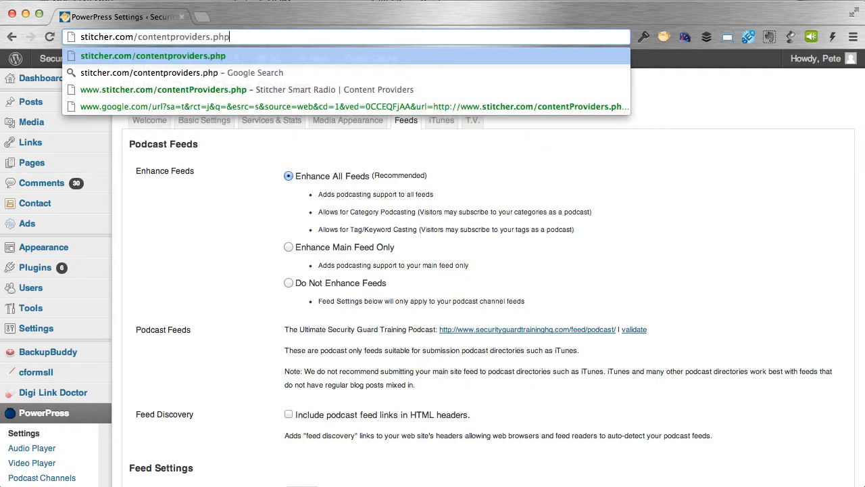
pyautogui.click(496, 34)
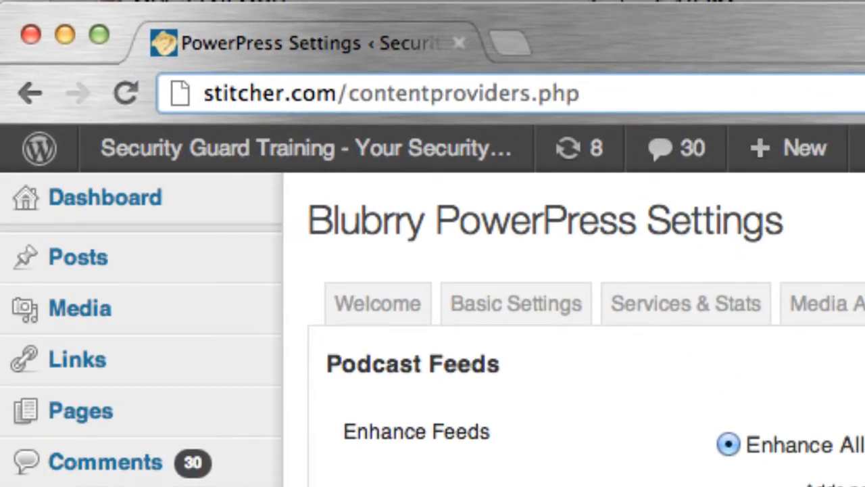
pyautogui.press('Return')
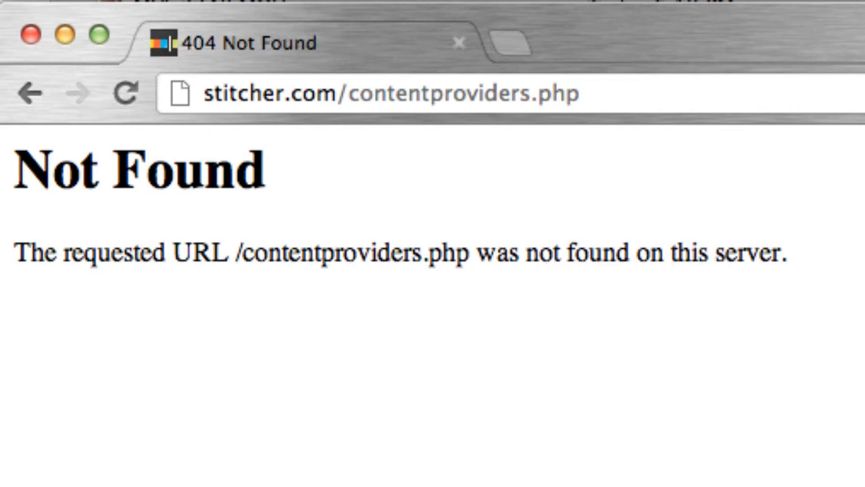
# Step: Correct the web address to stitcher.com/contentProviders.php with a capital P and load the page
pyautogui.click(438, 93)
pyautogui.click(438, 93)
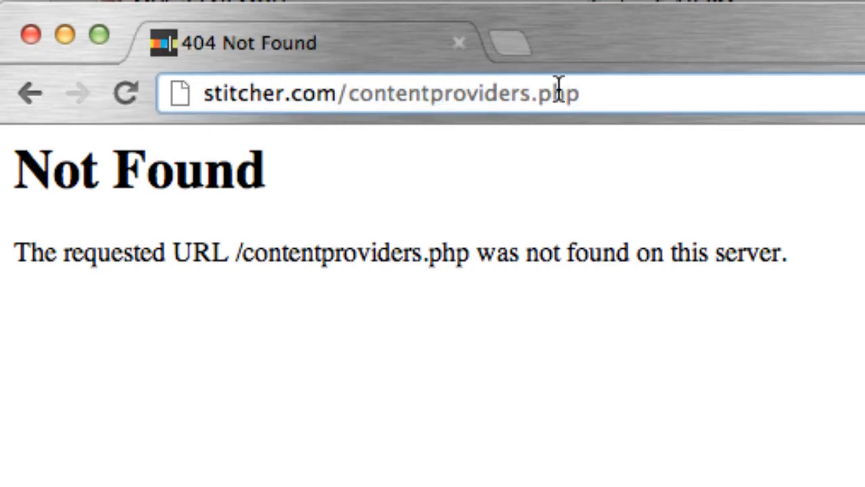
pyautogui.press('BackSpace')
pyautogui.write('P')
pyautogui.click(769, 88)
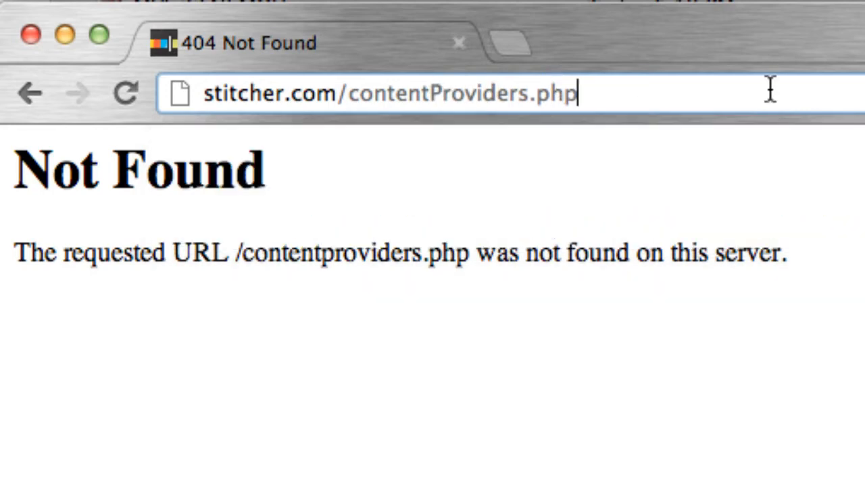
pyautogui.press('Return')
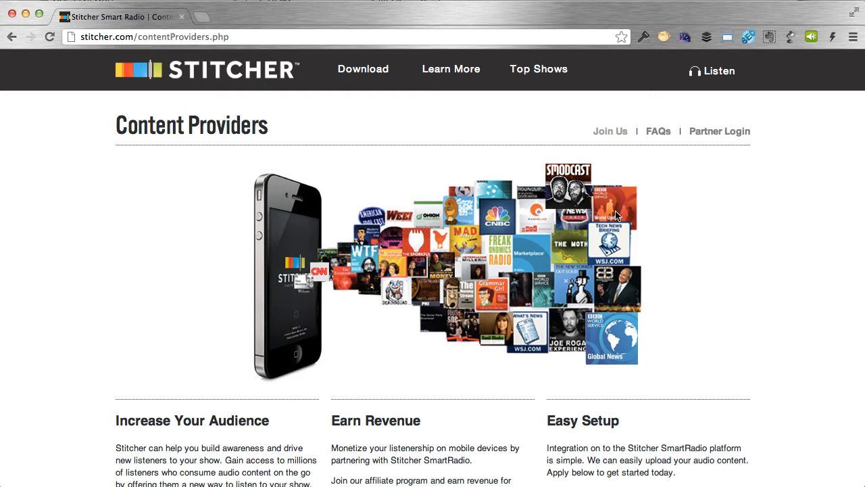
# Step: Remove the two extra show sections from the Stitcher application form and place the cursor in the remaining section's Show Name field
pyautogui.scroll(-5, 589, 223)
pyautogui.scroll(-8, 589, 227)
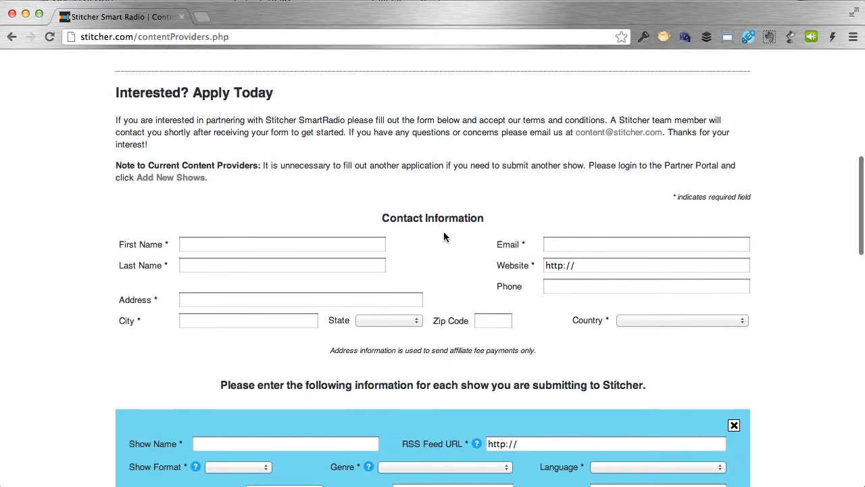
pyautogui.scroll(-1, 444, 231)
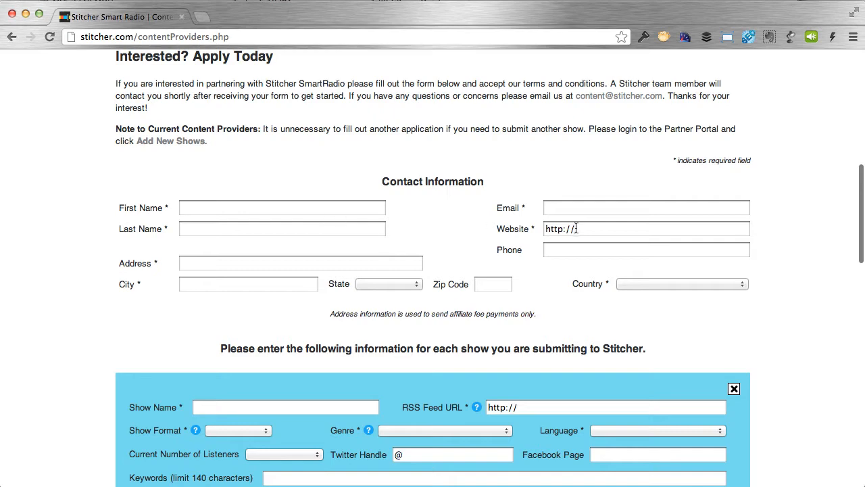
pyautogui.scroll(-1, 650, 320)
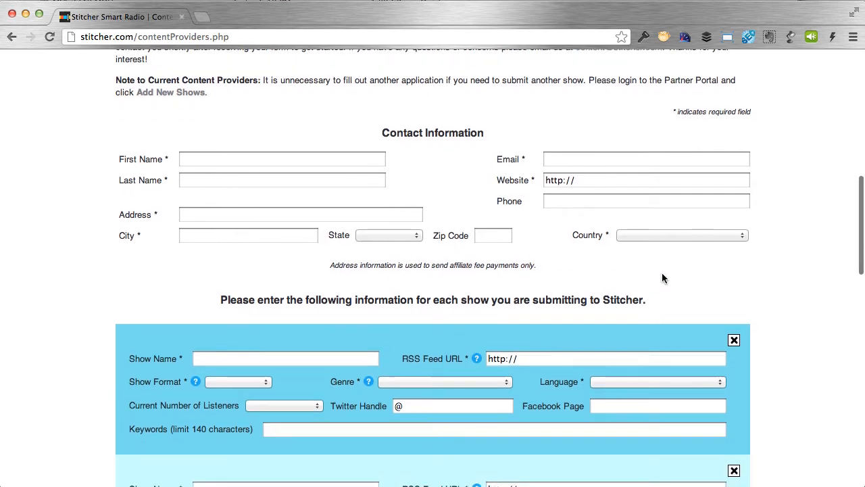
pyautogui.scroll(-4, 764, 289)
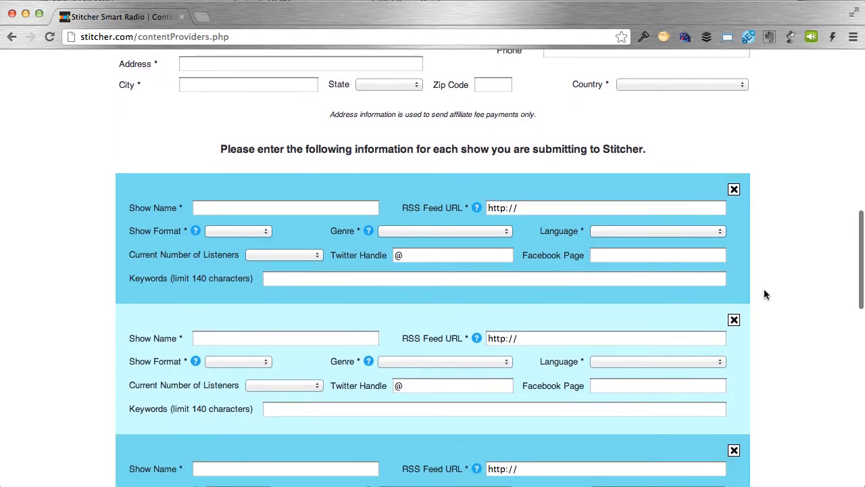
pyautogui.click(735, 320)
pyautogui.click(735, 321)
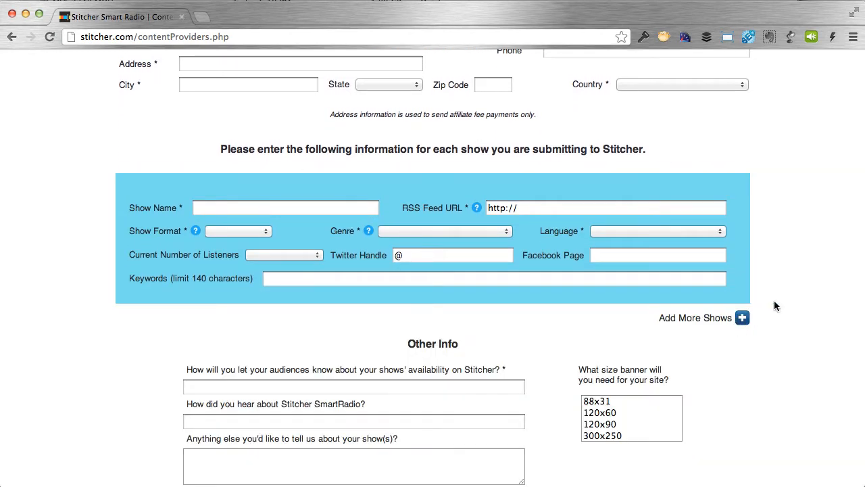
pyautogui.scroll(2, 786, 291)
pyautogui.click(215, 269)
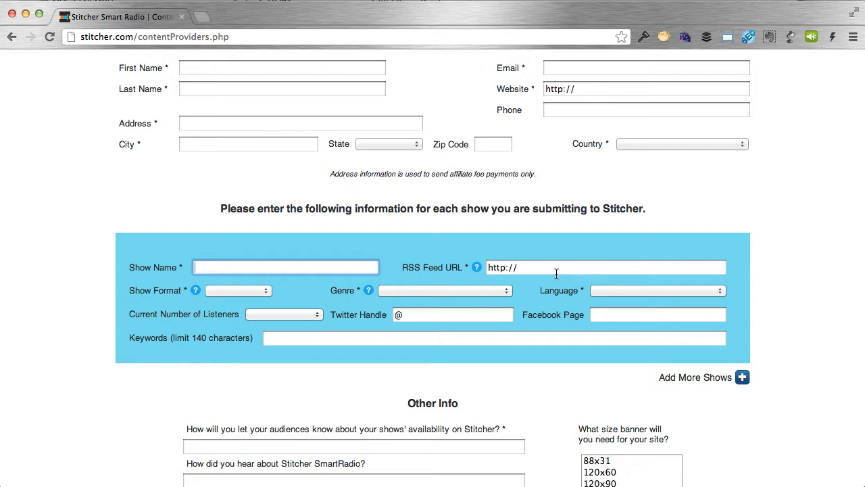
pyautogui.moveTo(489, 267); pyautogui.dragTo(568, 264)
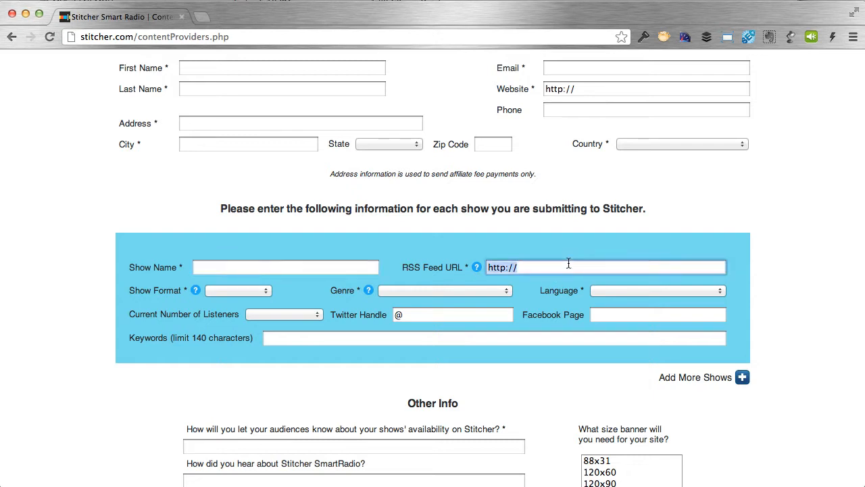
pyautogui.write('http://www.securityguardtraininghq.com/feed/podcast/')
pyautogui.click(227, 296)
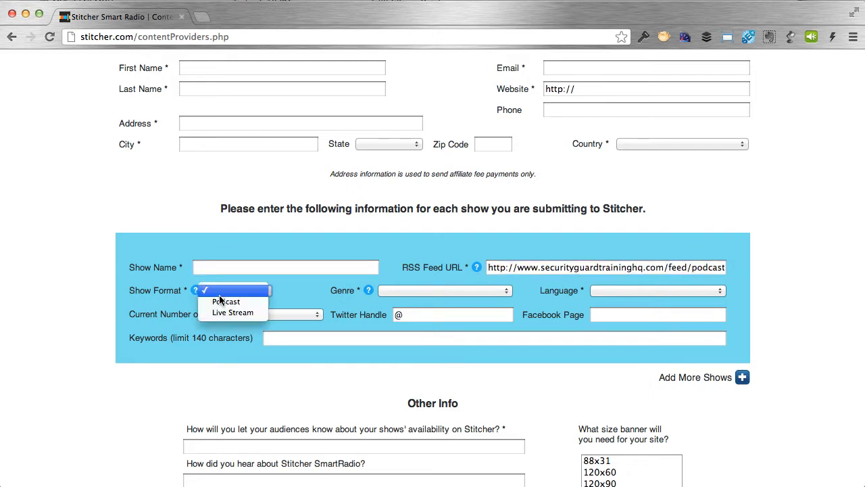
pyautogui.click(228, 300)
# Step: Look through the choices for Genre and Current Number of Listeners without picking any, and place the cursor in the Twitter Handle field
pyautogui.click(397, 292)
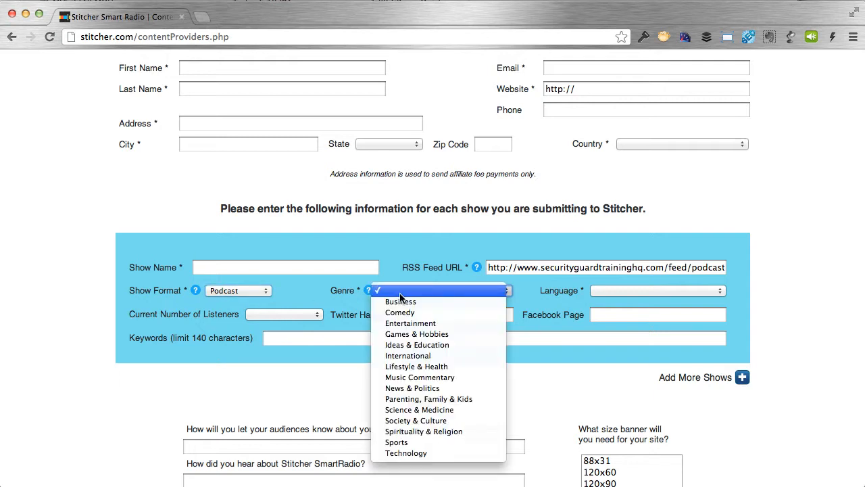
pyautogui.click(628, 290)
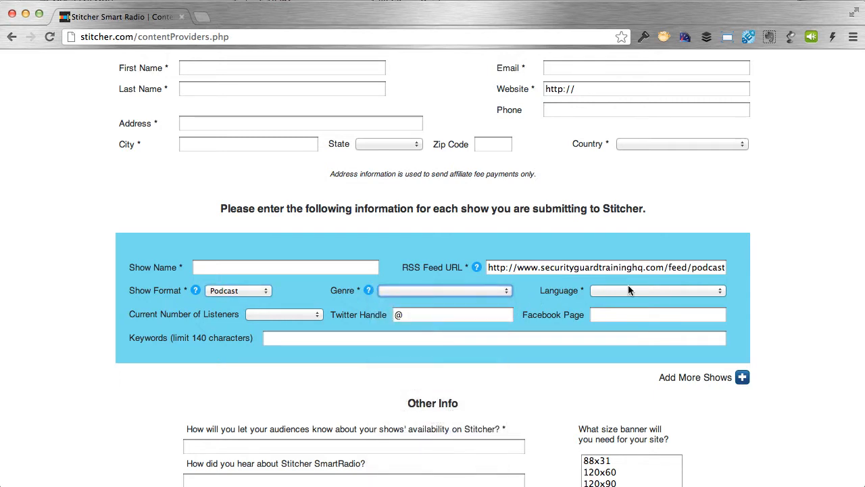
pyautogui.click(287, 319)
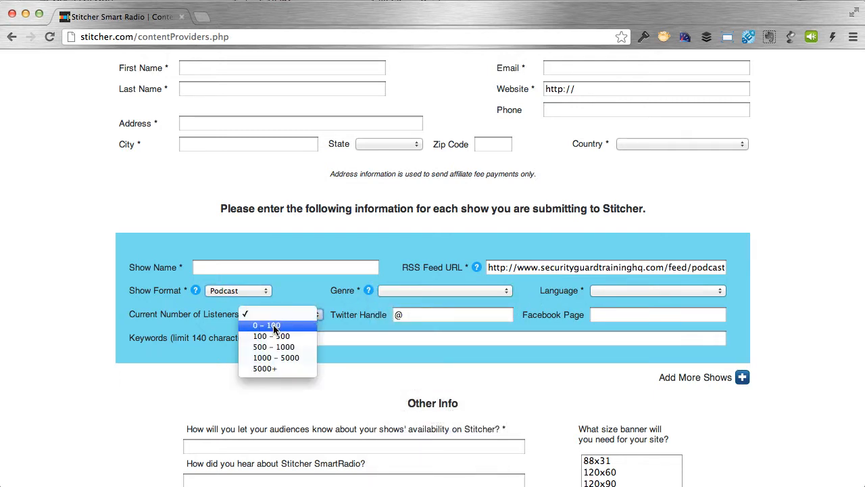
pyautogui.click(308, 298)
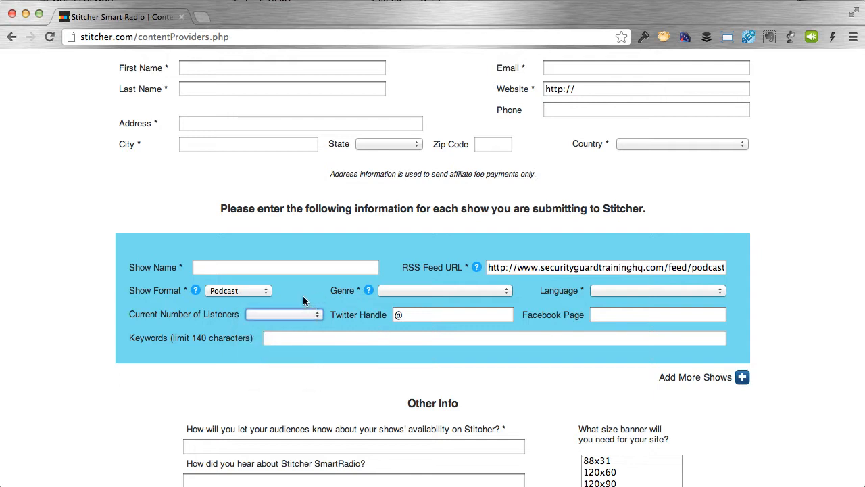
pyautogui.click(493, 317)
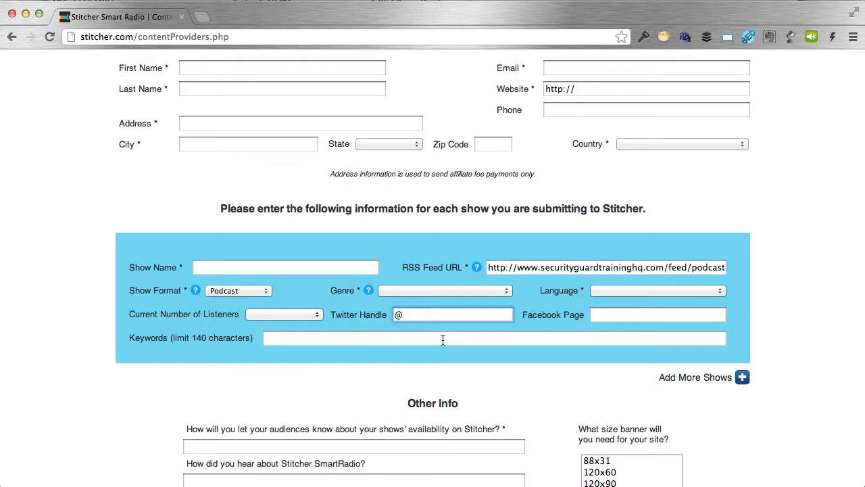
# Step: Examine the rest of the Stitcher application, including Contact Information, Other Info, the distribution agreement and the captcha, and return to the page's start
pyautogui.scroll(-5, 513, 395)
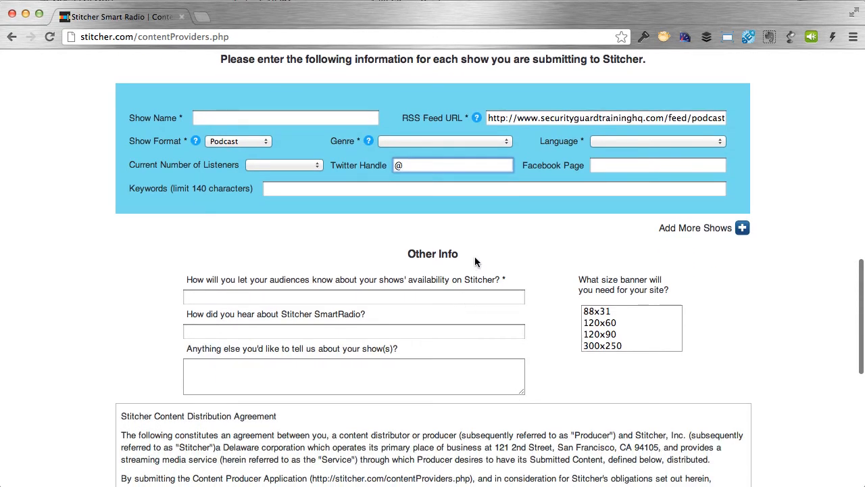
pyautogui.scroll(-3, 521, 371)
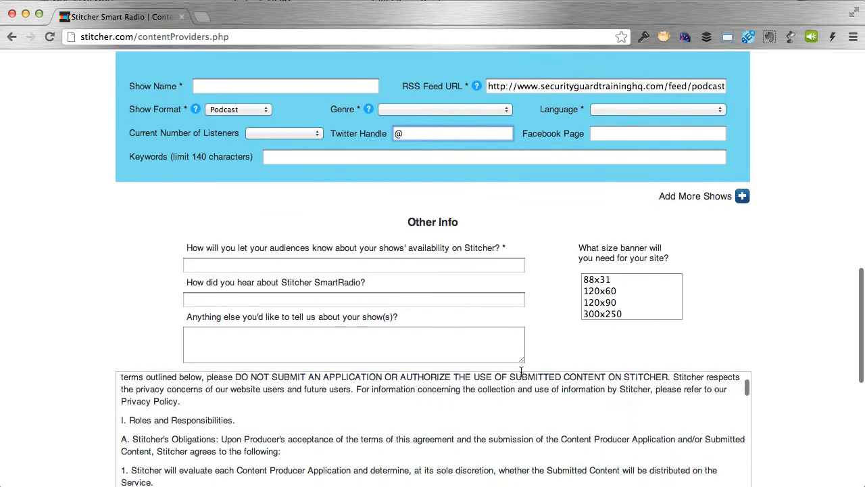
pyautogui.scroll(10, 807, 342)
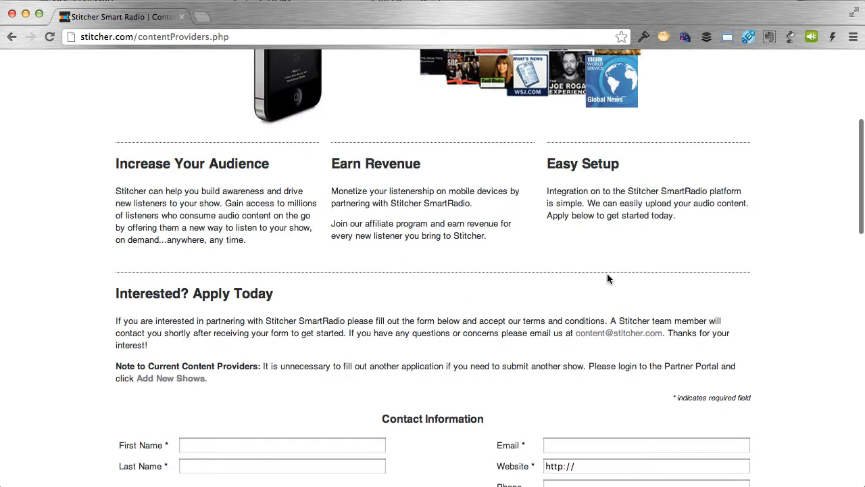
pyautogui.scroll(8, 607, 279)
pyautogui.scroll(-3, 363, 343)
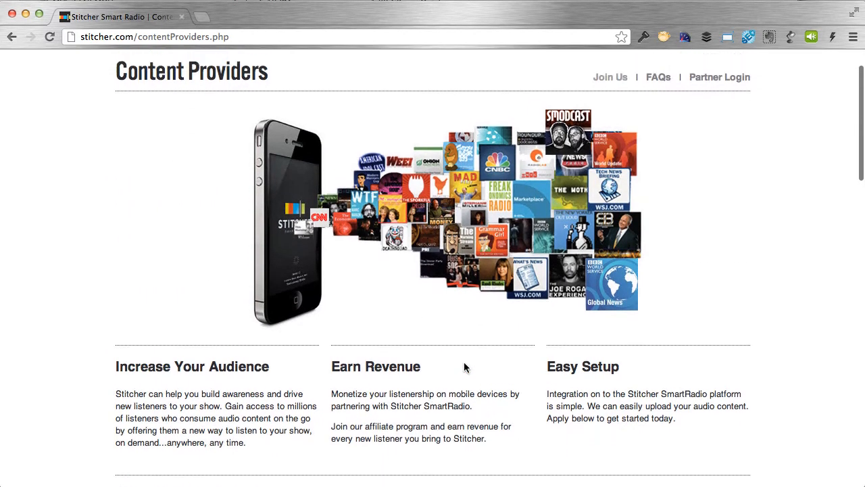
pyautogui.scroll(3, 196, 268)
pyautogui.scroll(-9, 774, 394)
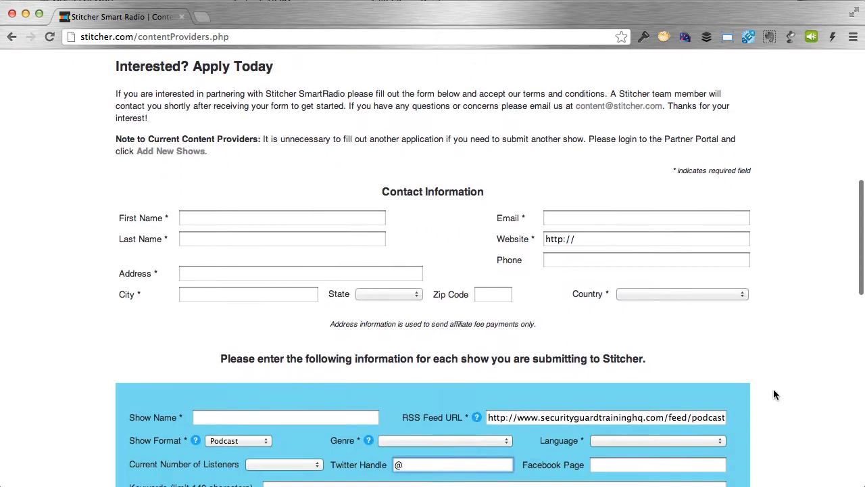
pyautogui.scroll(-9, 774, 390)
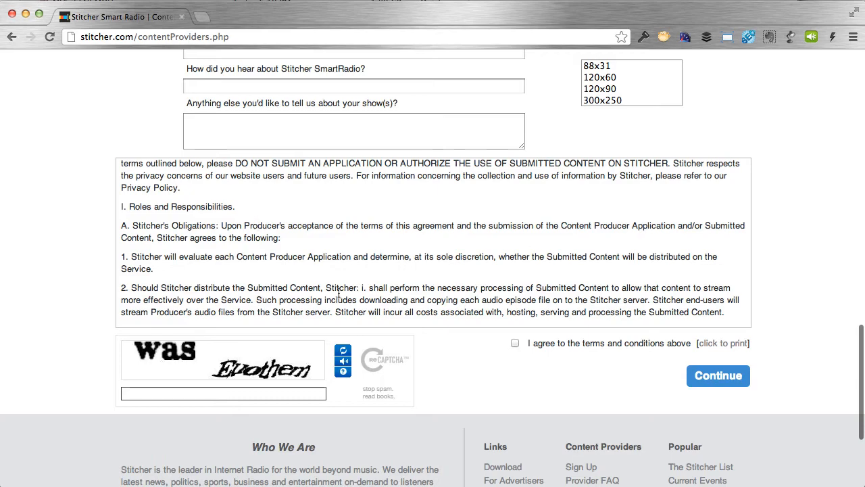
pyautogui.scroll(-5, 339, 292)
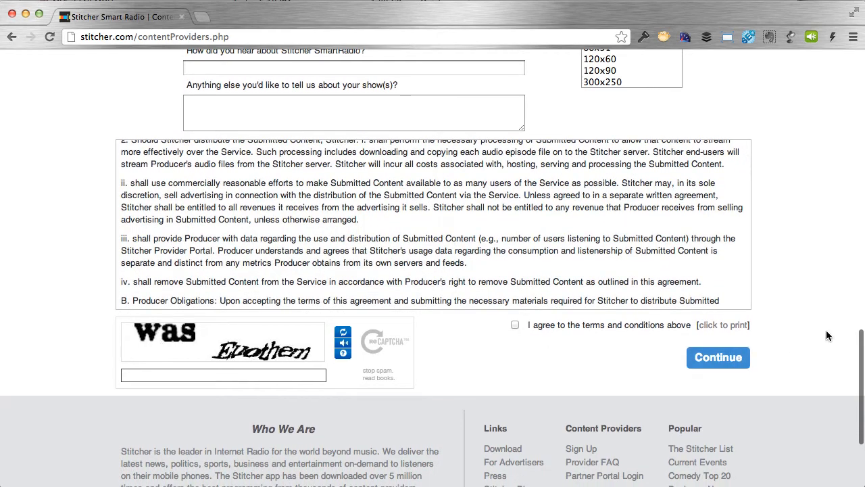
pyautogui.scroll(20, 826, 335)
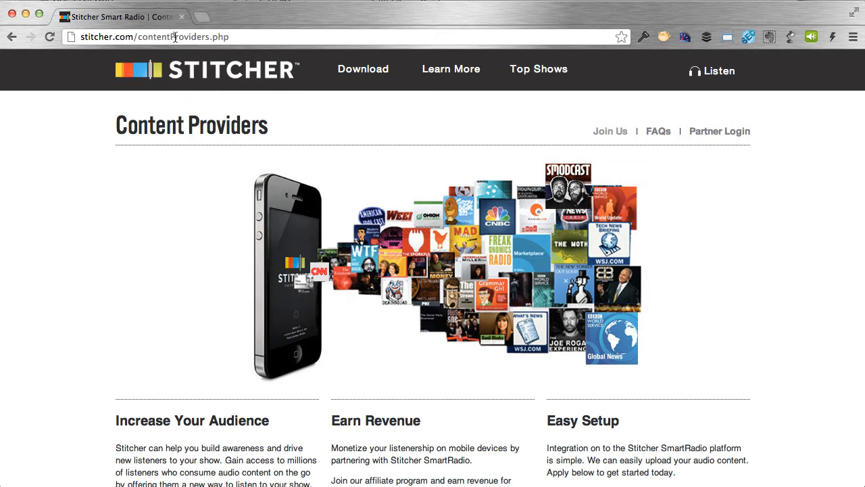
# Step: Load blackberry.com/podcasts in place of the Stitcher page
pyautogui.click(227, 36)
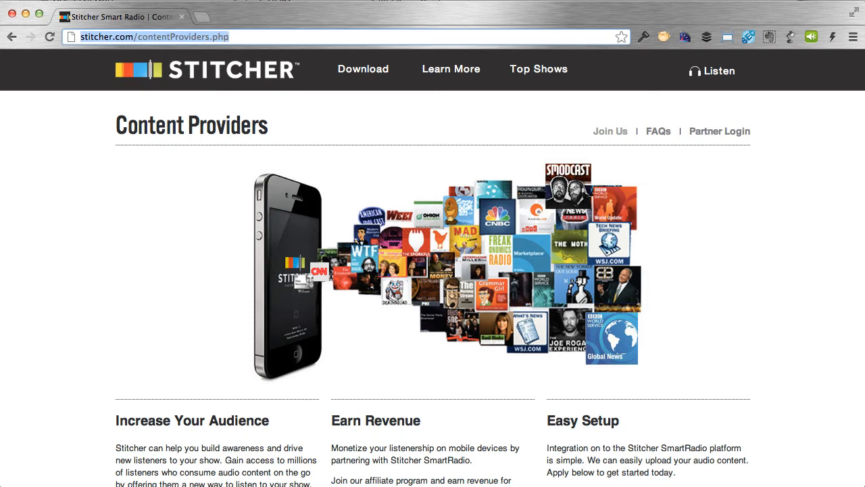
pyautogui.write('blackberry.com/podcasts')
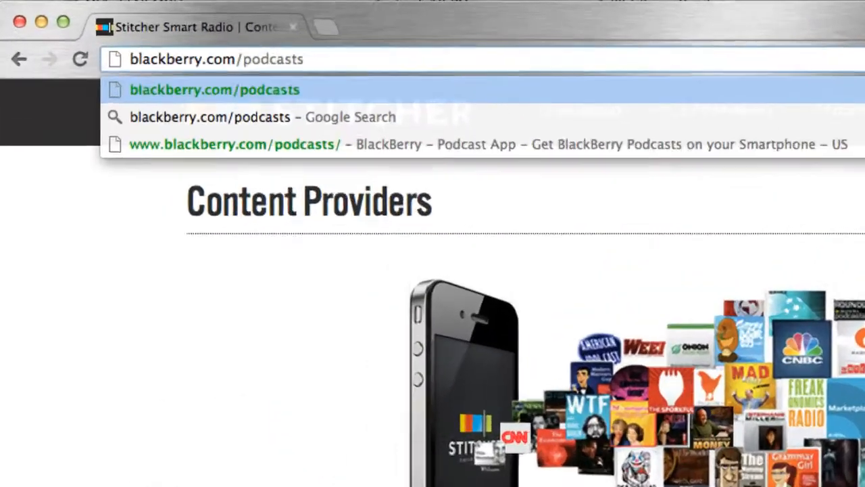
pyautogui.press('Return')
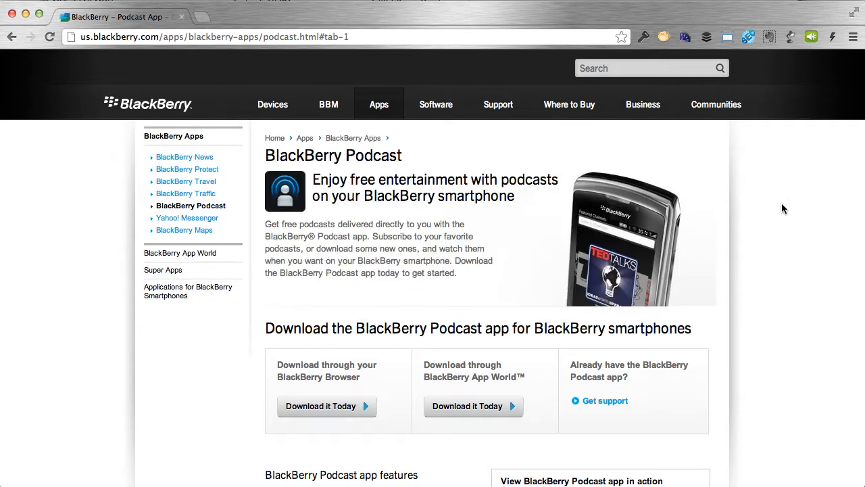
# Step: Open the BlackBerry podcast submission site through "Add your podcast today" and start signing up for an account
pyautogui.scroll(-2, 695, 262)
pyautogui.scroll(-10, 695, 263)
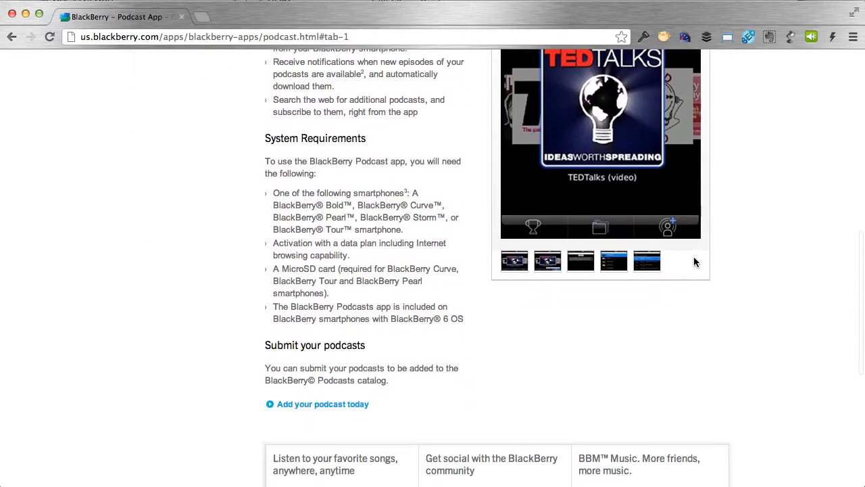
pyautogui.click(361, 403)
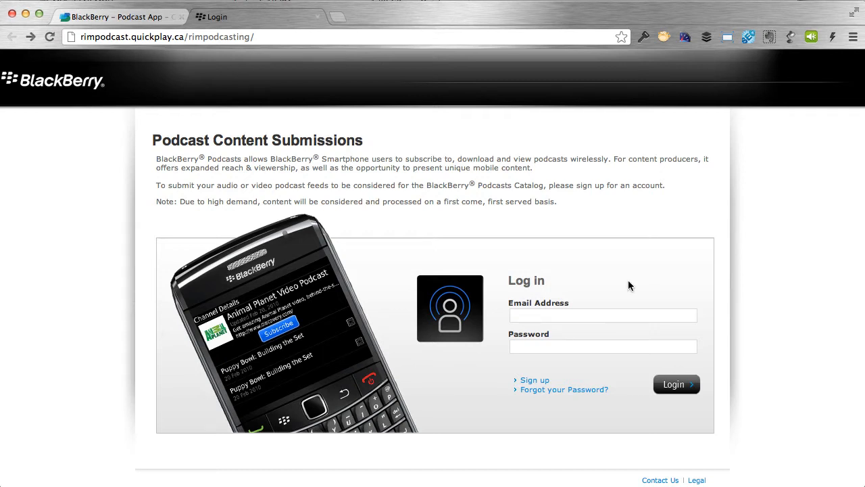
pyautogui.click(546, 384)
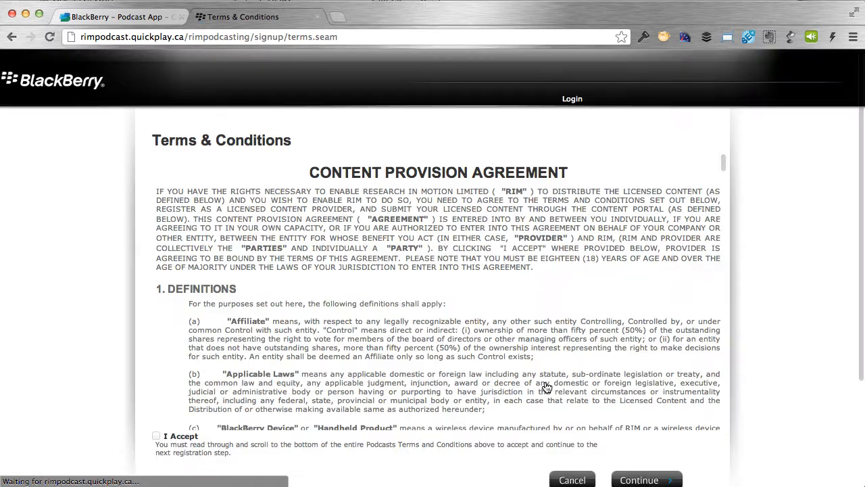
# Step: Read through to the end of the Content Provision Agreement, accept its terms and continue to the sign-up form
pyautogui.scroll(-3, 431, 334)
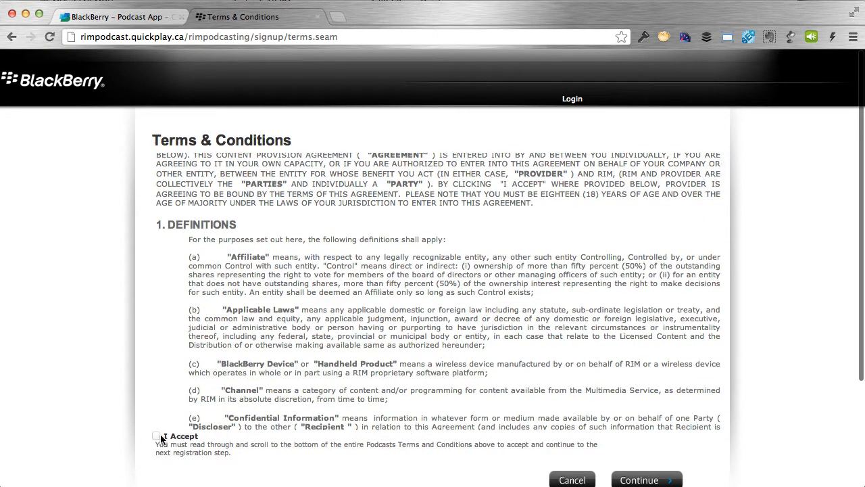
pyautogui.scroll(-2, 415, 477)
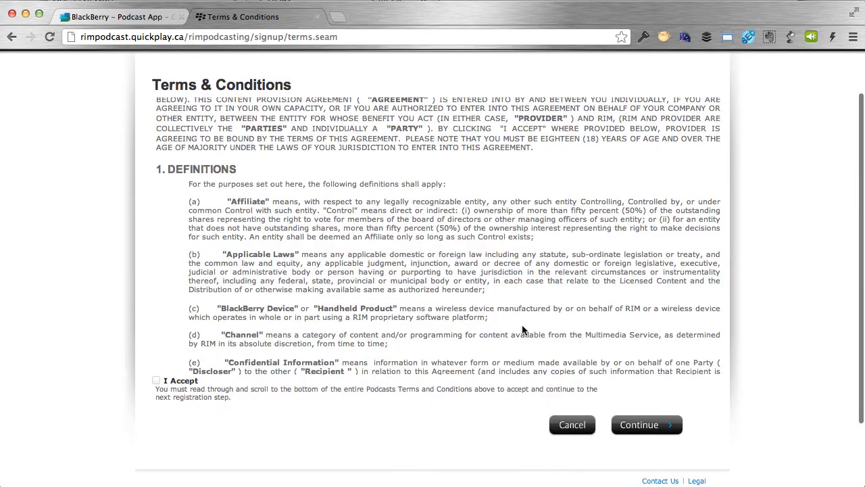
pyautogui.scroll(-10, 523, 326)
pyautogui.scroll(-15, 523, 326)
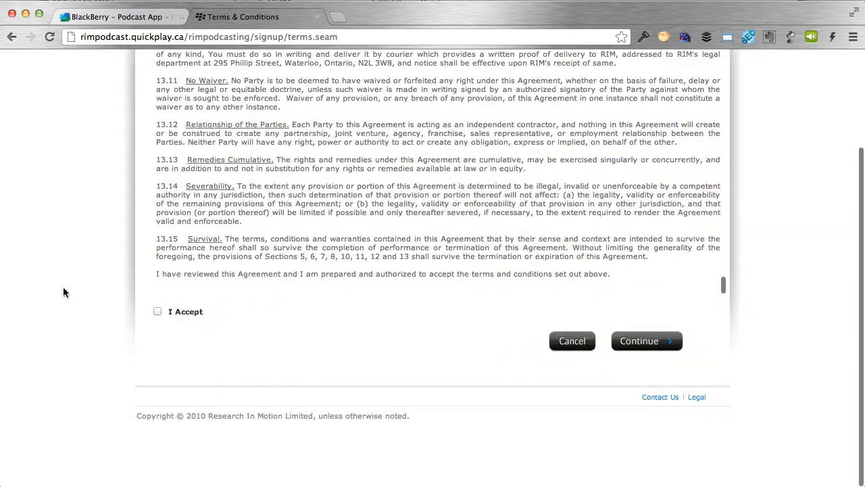
pyautogui.click(158, 312)
pyautogui.click(635, 342)
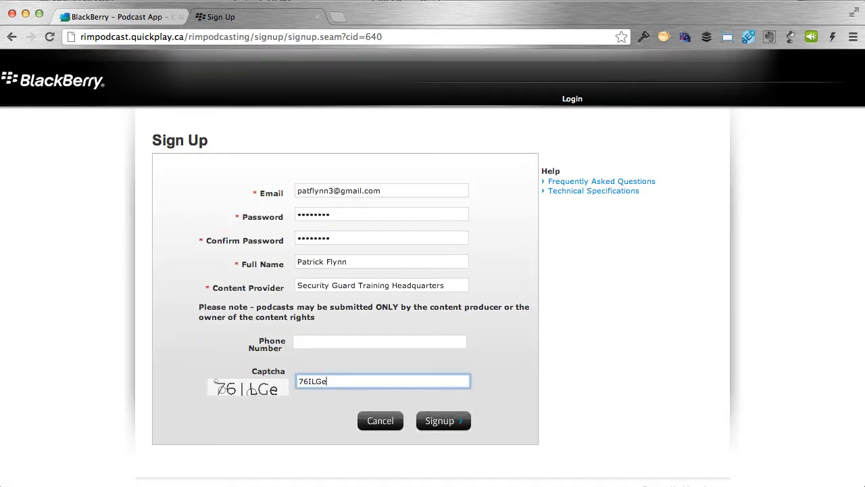
pyautogui.click(449, 430)
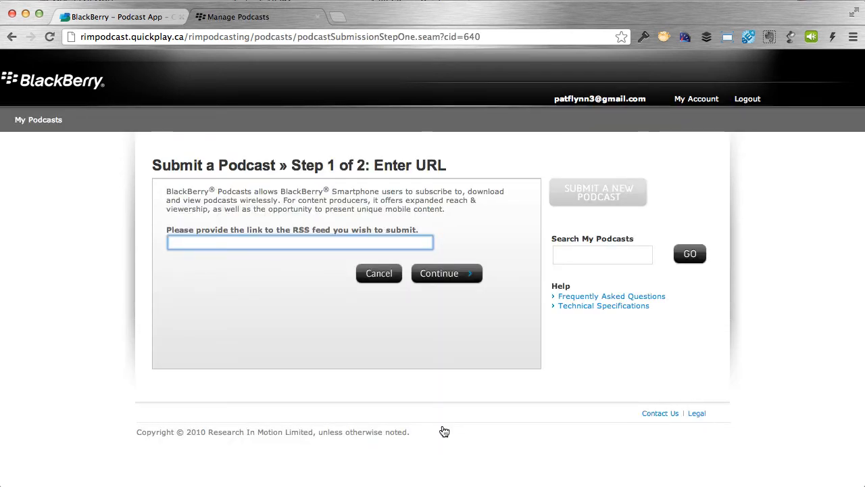
pyautogui.click(331, 244)
pyautogui.write('http://www.securityguardtraininghq.com/feed/podcast/')
pyautogui.click(460, 273)
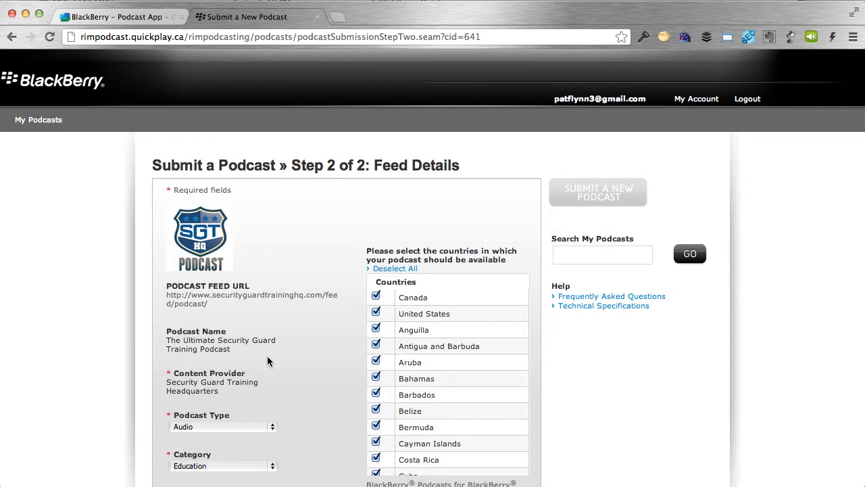
# Step: Review the podcast's feed details, including type, category, language, explicit setting and countries, and continue to the submission confirmation page
pyautogui.scroll(-2, 254, 363)
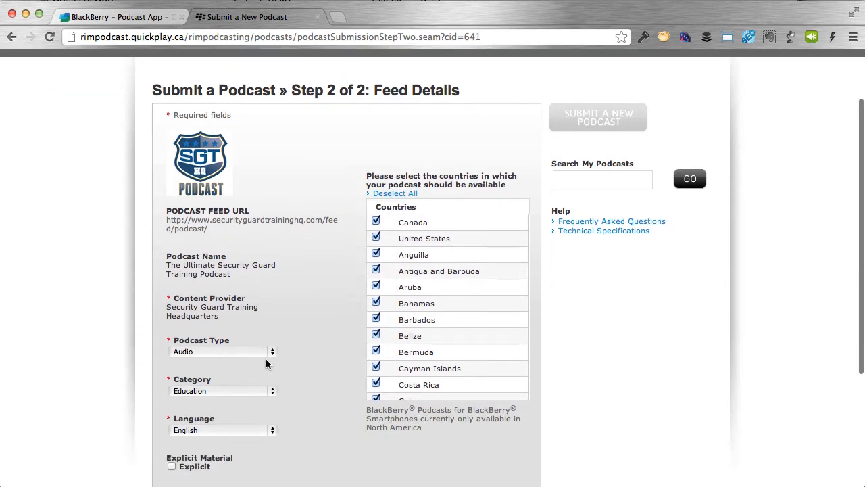
pyautogui.scroll(-1, 272, 359)
pyautogui.scroll(-3, 290, 410)
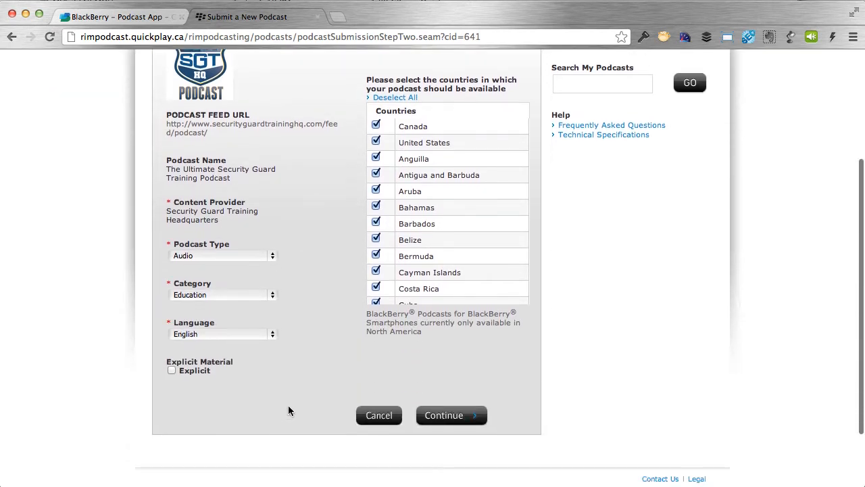
pyautogui.scroll(5, 356, 365)
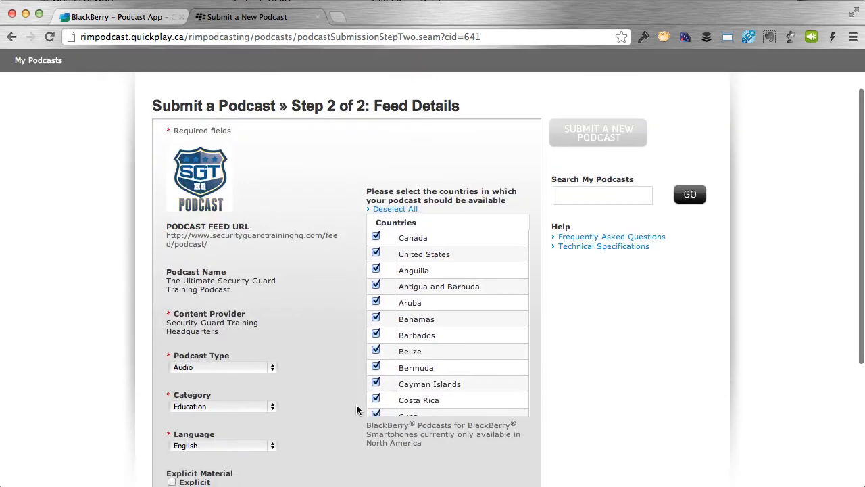
pyautogui.scroll(-3, 357, 378)
pyautogui.click(457, 467)
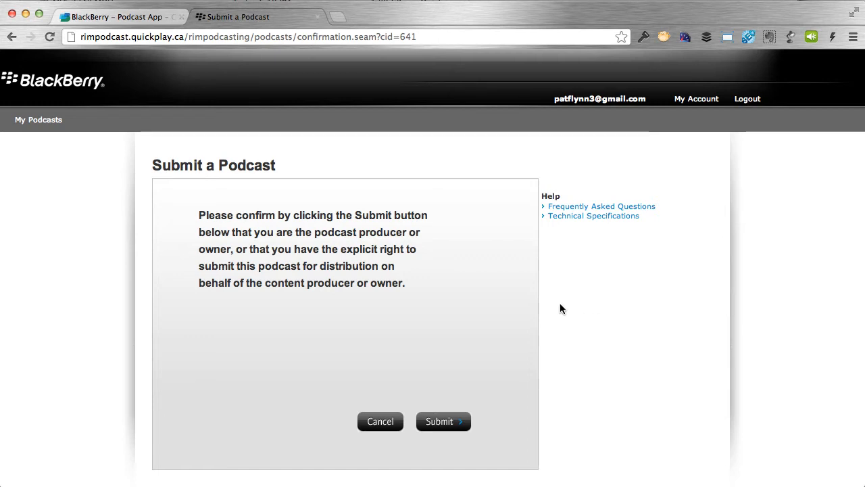
# Step: Load zune.net in a new browser tab and go to the Zune Quick Links section
pyautogui.click(337, 18)
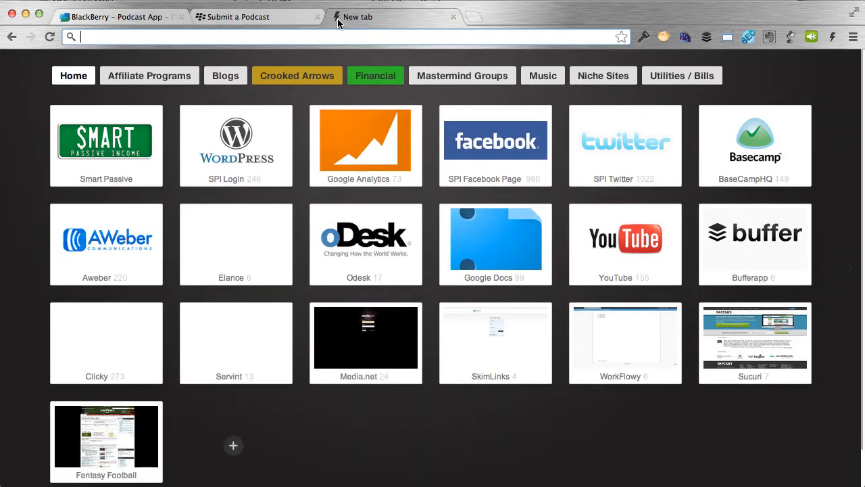
pyautogui.write('zune.net')
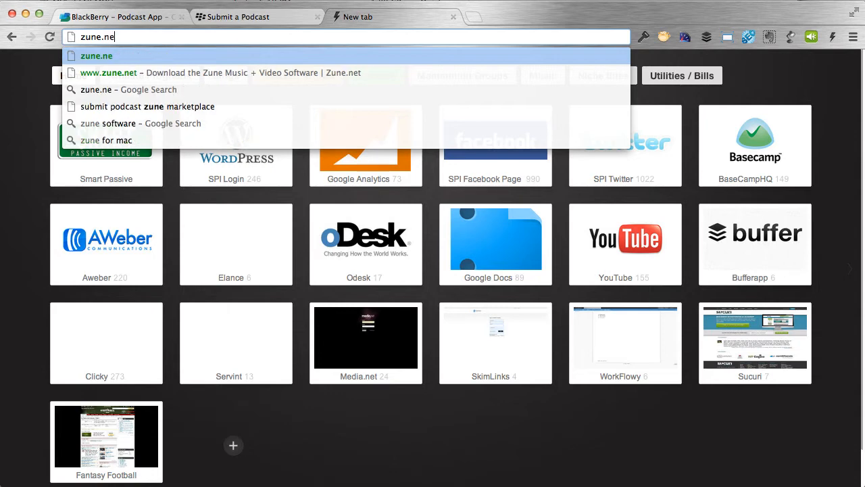
pyautogui.press('Return')
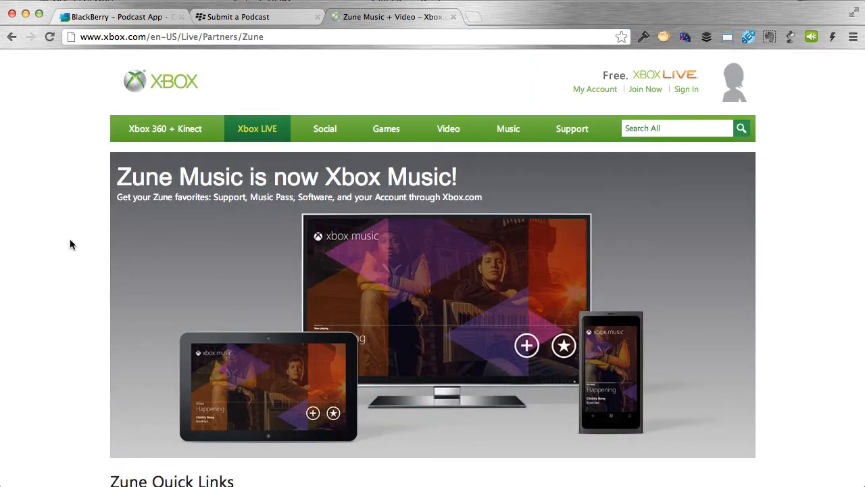
pyautogui.scroll(-4, 69, 239)
pyautogui.scroll(-5, 69, 244)
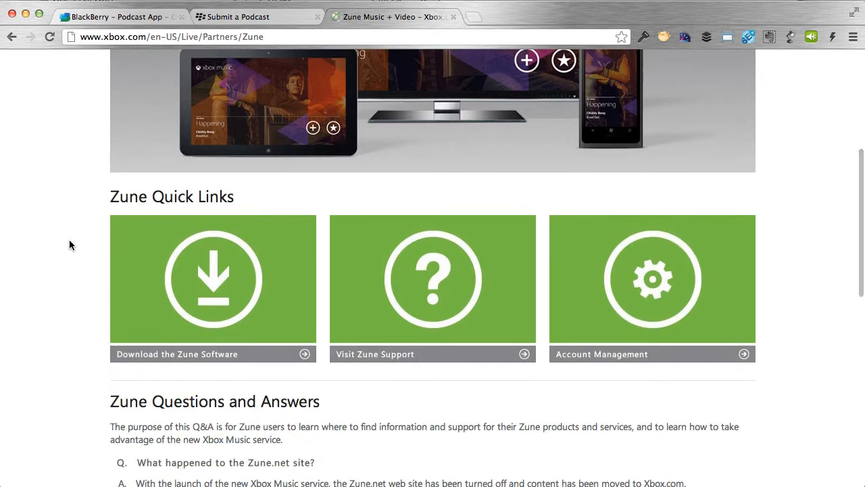
# Step: Handwrite the Zune contact's e-mail address in red across the header of the Zune page and clear the annotation
pyautogui.scroll(-3, 220, 284)
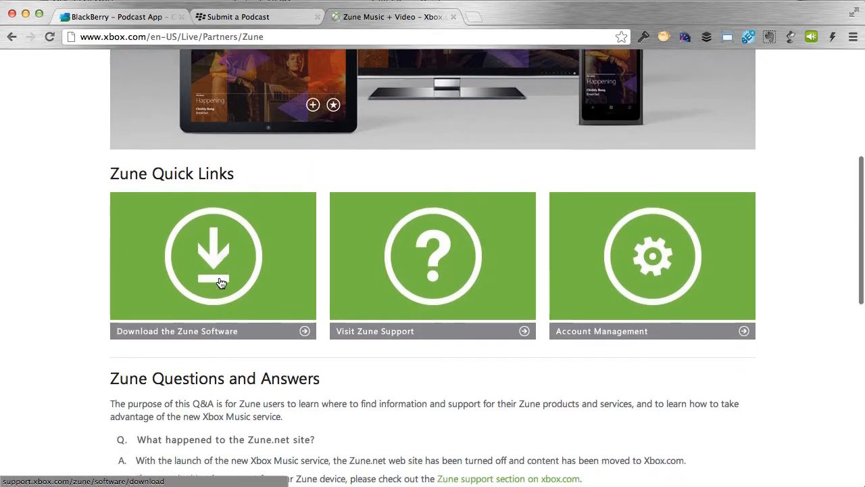
pyautogui.scroll(12, 220, 280)
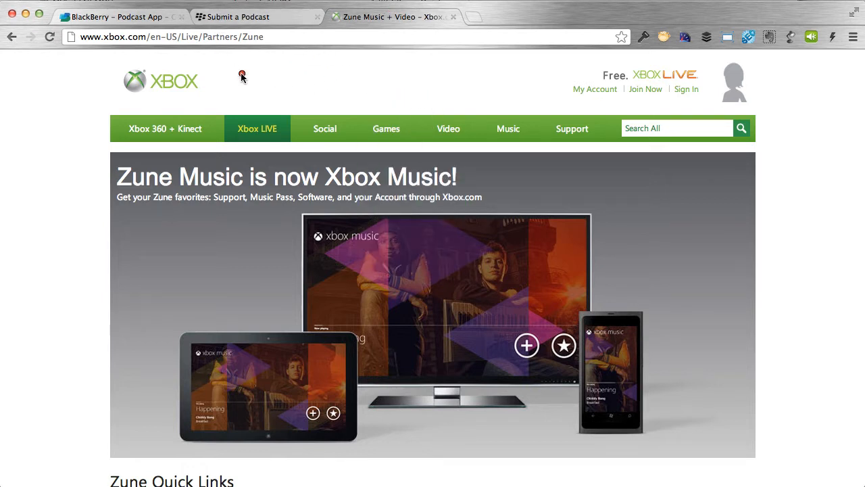
pyautogui.moveTo(240, 65)
pyautogui.mouseDown()
pyautogui.moveTo(243, 98)
pyautogui.moveTo(238, 65)
pyautogui.moveTo(267, 85)
pyautogui.moveTo(286, 72)
pyautogui.mouseUp()
pyautogui.moveTo(298, 65); pyautogui.dragTo(301, 96)
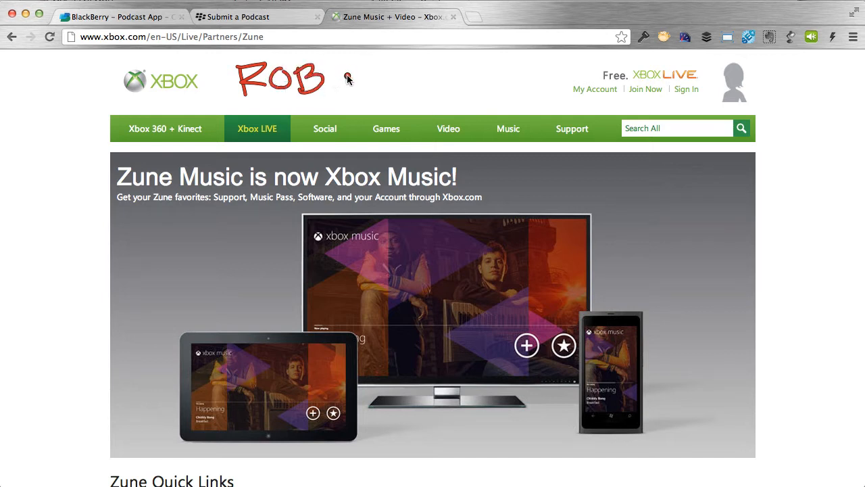
pyautogui.moveTo(374, 82)
pyautogui.mouseDown()
pyautogui.moveTo(384, 68)
pyautogui.moveTo(411, 86)
pyautogui.mouseUp()
pyautogui.moveTo(416, 70)
pyautogui.mouseDown()
pyautogui.moveTo(420, 78)
pyautogui.moveTo(434, 66)
pyautogui.mouseUp()
pyautogui.moveTo(440, 66)
pyautogui.mouseDown()
pyautogui.moveTo(452, 88)
pyautogui.moveTo(452, 77)
pyautogui.mouseUp()
pyautogui.moveTo(439, 66)
pyautogui.mouseDown()
pyautogui.moveTo(455, 64)
pyautogui.moveTo(464, 90)
pyautogui.mouseUp()
pyautogui.moveTo(475, 75)
pyautogui.mouseDown()
pyautogui.moveTo(488, 85)
pyautogui.moveTo(496, 71)
pyautogui.mouseUp()
pyautogui.moveTo(506, 73); pyautogui.dragTo(537, 93)
pyautogui.moveTo(511, 62); pyautogui.dragTo(559, 59)
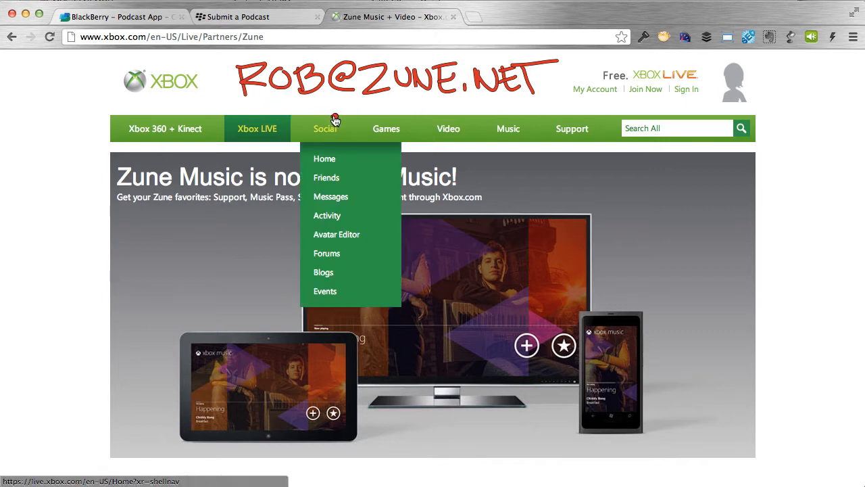
pyautogui.moveTo(332, 116)
pyautogui.mouseDown()
pyautogui.moveTo(516, 94)
pyautogui.moveTo(436, 42)
pyautogui.moveTo(257, 41)
pyautogui.moveTo(233, 114)
pyautogui.moveTo(344, 125)
pyautogui.mouseUp()
pyautogui.press('Escape')
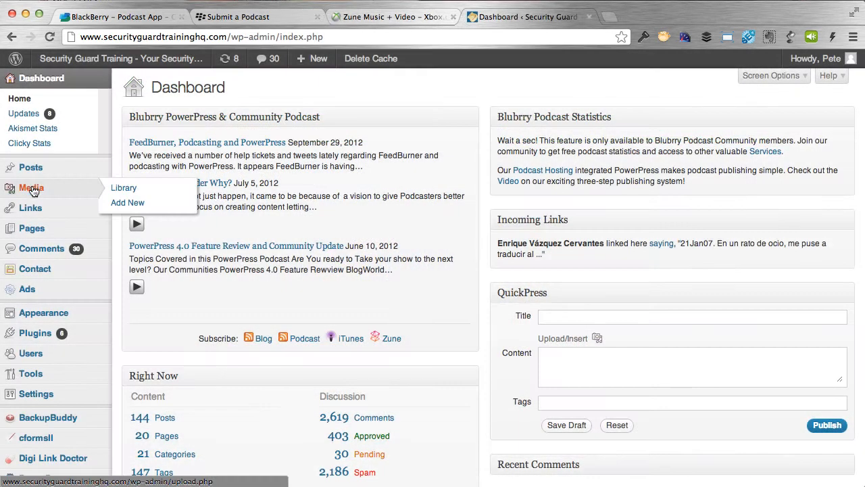
# Step: Create a new WordPress post titled "SGTHQ 002: Episode 2 Title"
pyautogui.moveTo(44, 174)
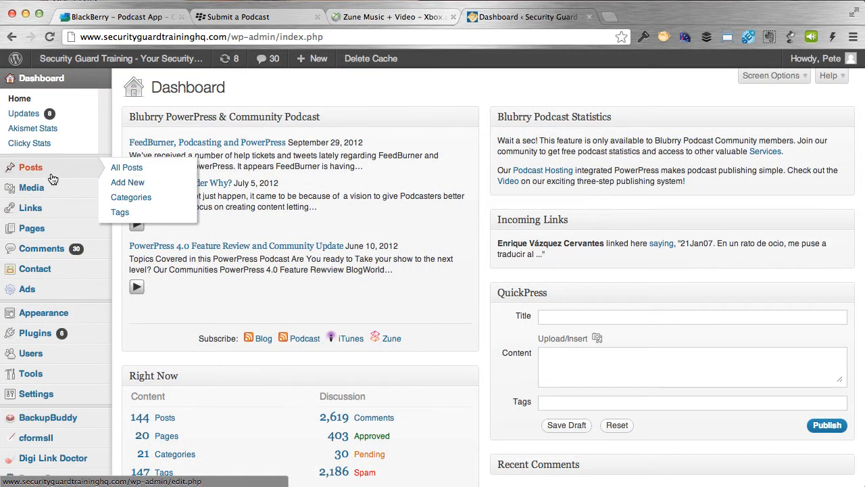
pyautogui.click(131, 187)
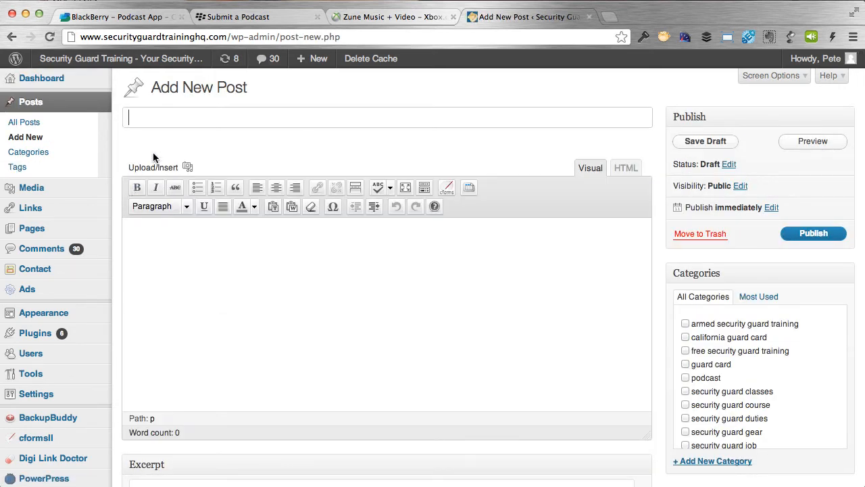
pyautogui.write('SGTHQ')
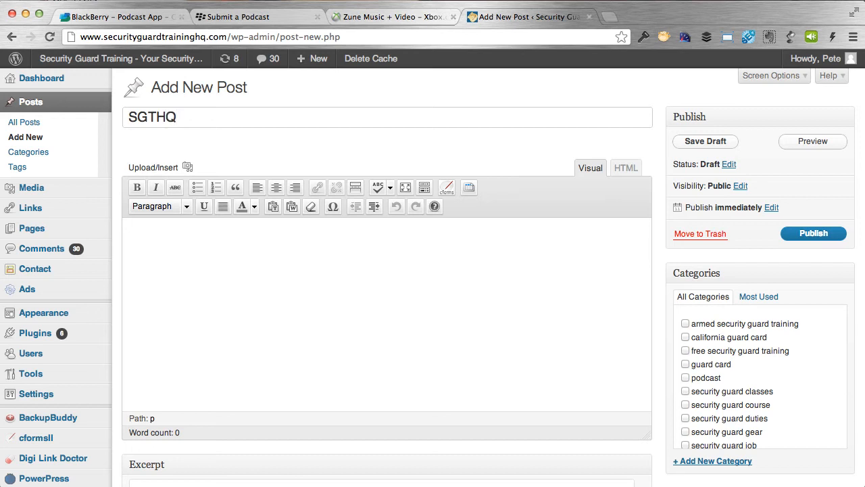
pyautogui.write(' 002: Epis')
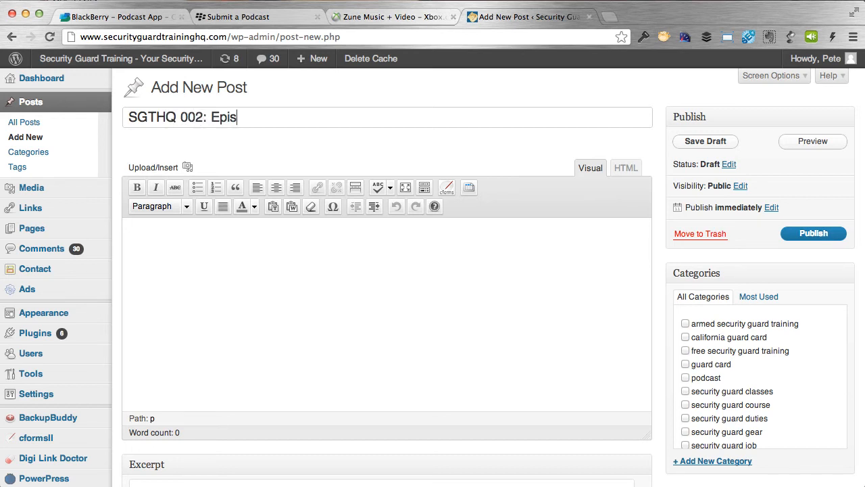
pyautogui.write('ode 2 Title')
pyautogui.press('Tab')
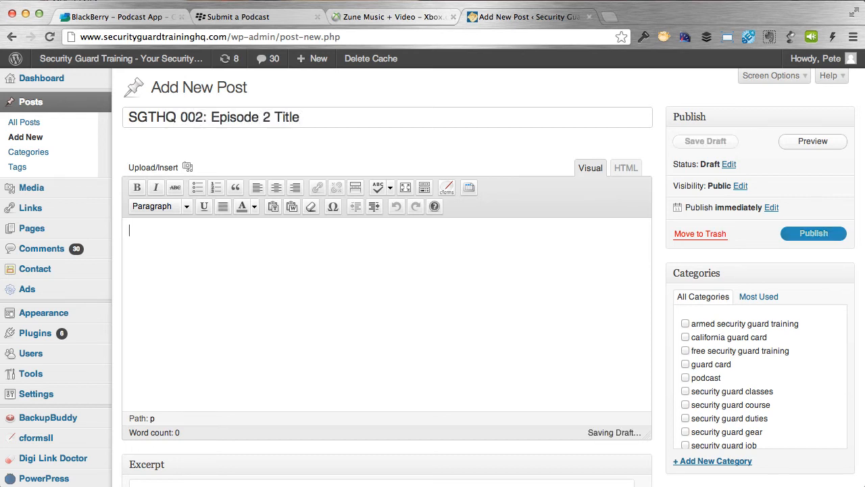
# Step: Write the post body as four separate paragraphs: "Show notes", "Links", "Items" and "Subscription Links"
pyautogui.write('Show notes')
pyautogui.press('Return')
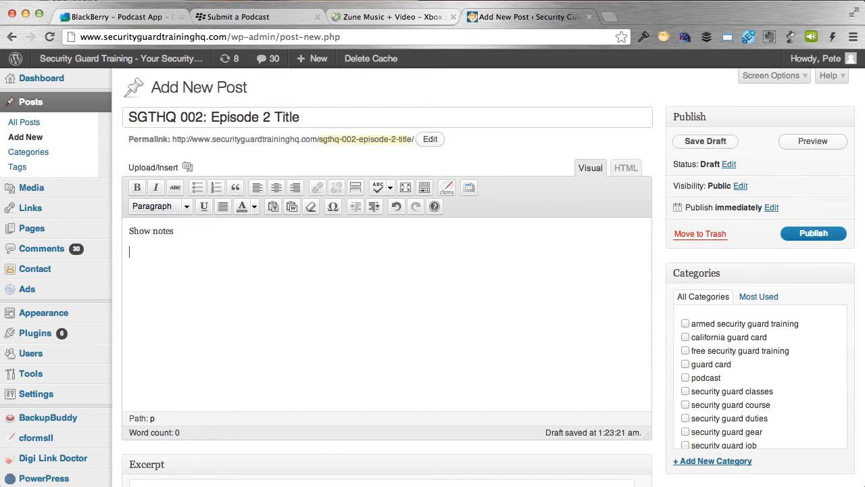
pyautogui.write('Links')
pyautogui.press('Return')
pyautogui.write('Items')
pyautogui.press('Return')
pyautogui.write('Subscr')
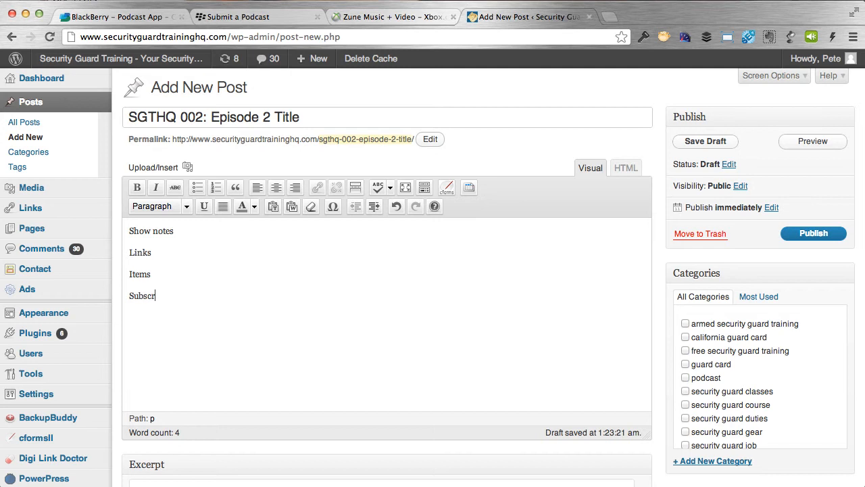
pyautogui.write('iption Links')
# Step: Assign the new post to the podcast category
pyautogui.scroll(-10, 692, 373)
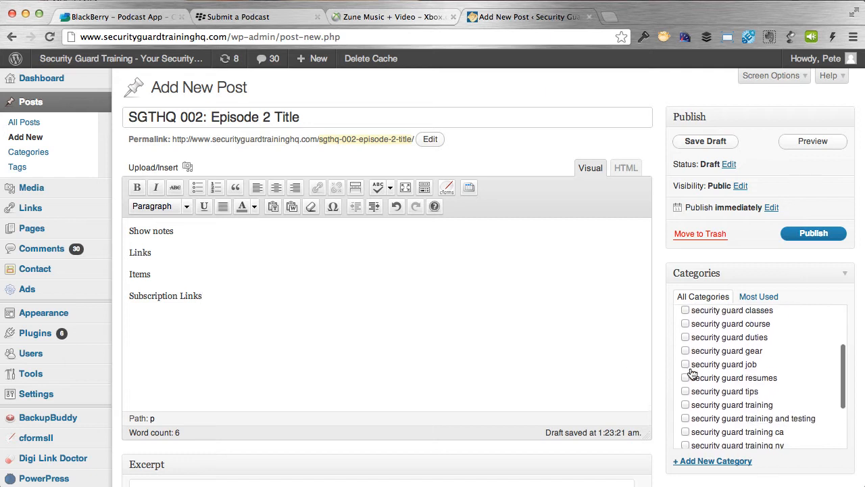
pyautogui.scroll(5, 692, 373)
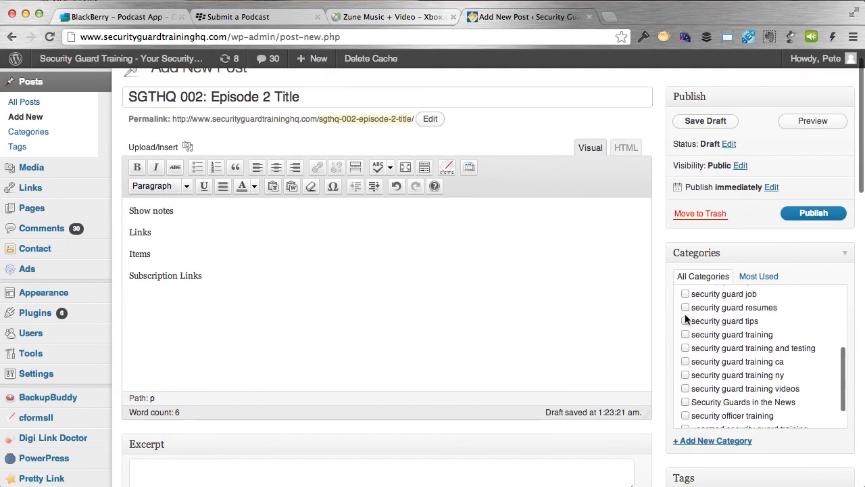
pyautogui.click(686, 323)
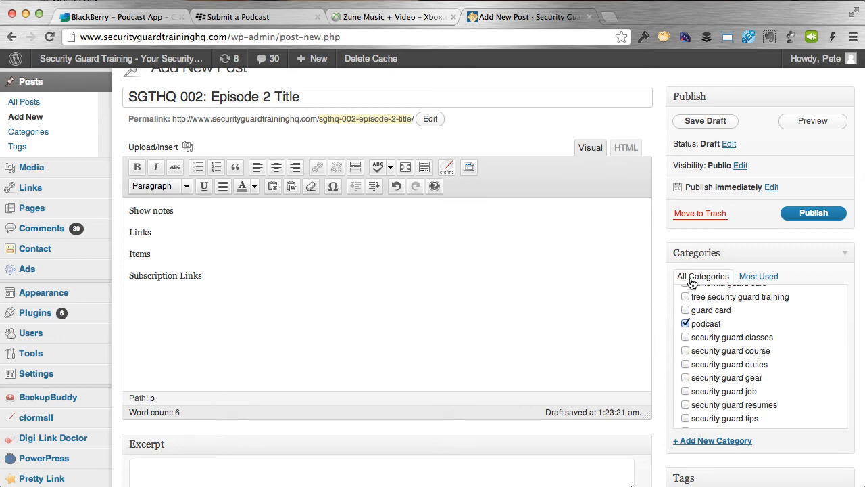
# Step: Find the default Podcast Episode settings further down the post and place the cursor in the empty Media URL field
pyautogui.scroll(-6, 654, 286)
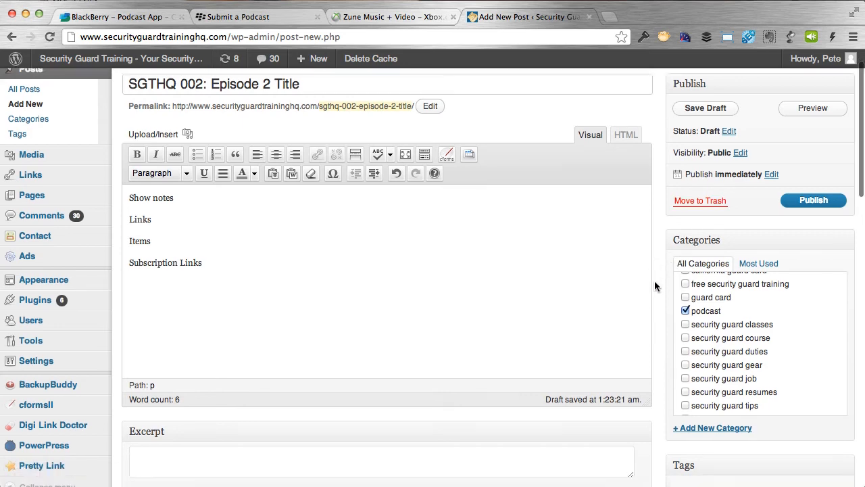
pyautogui.scroll(3, 654, 286)
pyautogui.scroll(2, 655, 286)
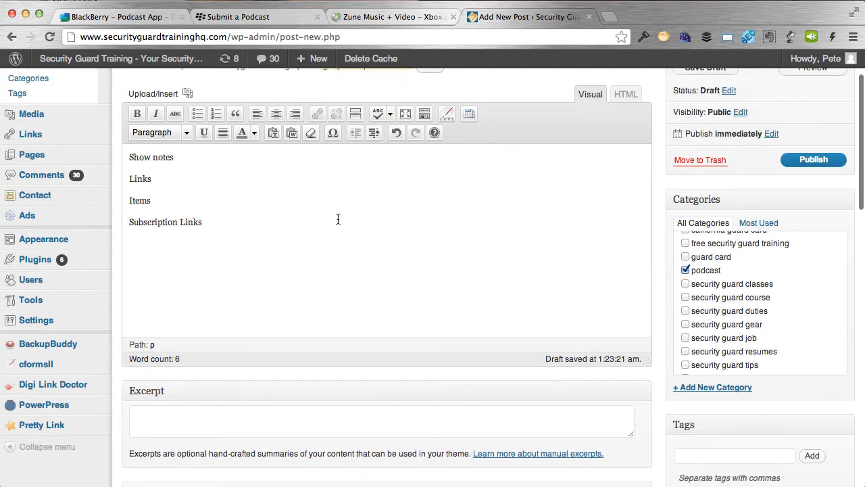
pyautogui.scroll(-15, 656, 249)
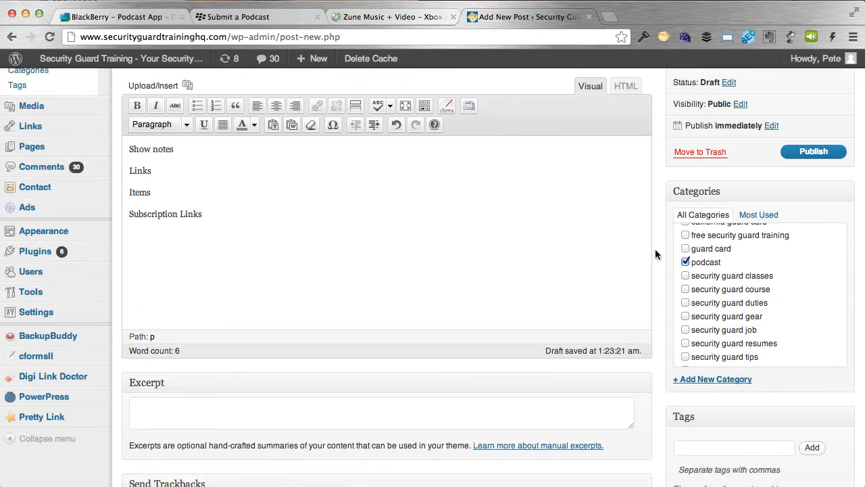
pyautogui.scroll(-5, 655, 254)
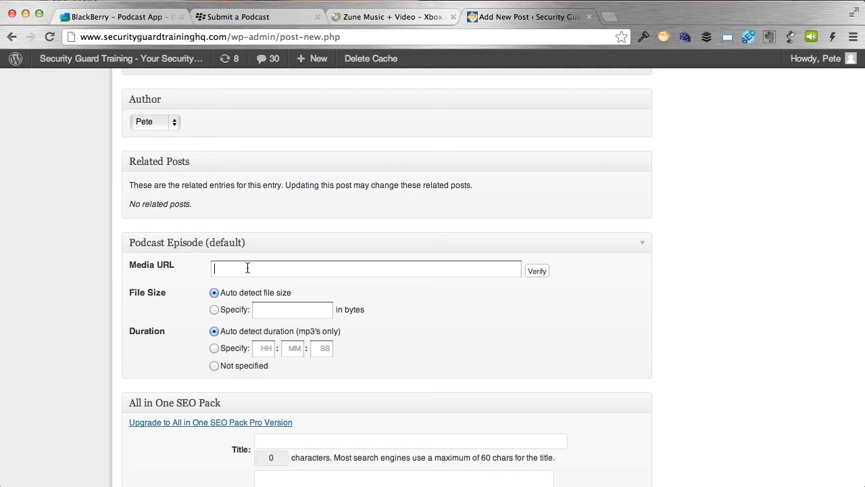
pyautogui.click(324, 269)
pyautogui.click(324, 268)
pyautogui.scroll(15, 739, 309)
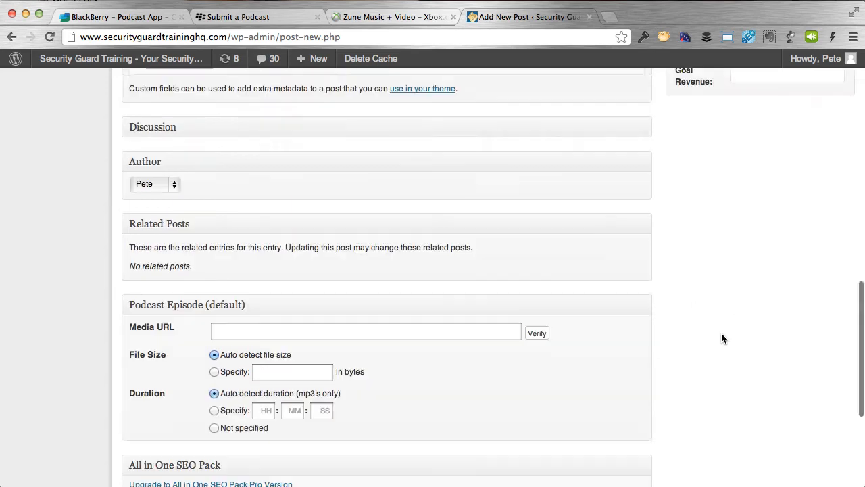